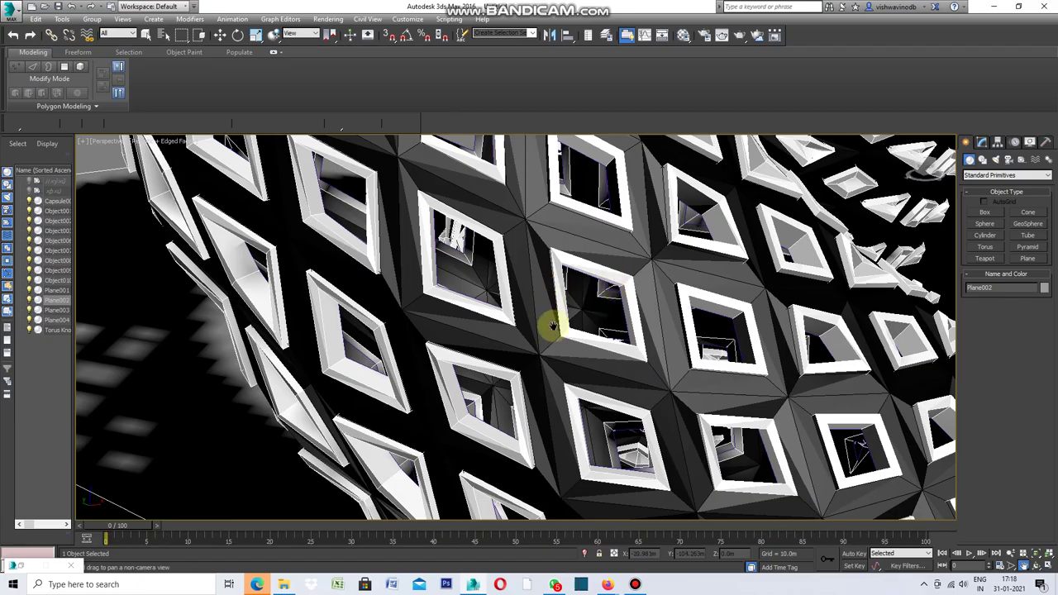
# - Pan, orbit and zoom to frame the capsule, box and lattice knot together
pyautogui.moveTo(723, 300)
pyautogui.mouseDown(button='middle')
pyautogui.moveTo(673, 345)
pyautogui.moveTo(524, 383)
pyautogui.moveTo(571, 378)
pyautogui.moveTo(459, 436)
pyautogui.mouseUp(button='middle')
pyautogui.moveTo(752, 378)
pyautogui.mouseDown(button='middle')
pyautogui.moveTo(567, 496)
pyautogui.moveTo(567, 480)
pyautogui.mouseUp(button='middle')
pyautogui.moveTo(796, 296); pyautogui.dragTo(662, 461, button='middle')
pyautogui.moveTo(747, 324)
pyautogui.mouseDown(button='middle')
pyautogui.moveTo(692, 466)
pyautogui.moveTo(678, 265)
pyautogui.moveTo(884, 413)
pyautogui.moveTo(633, 277)
pyautogui.moveTo(708, 372)
pyautogui.moveTo(699, 359)
pyautogui.mouseUp(button='middle')
pyautogui.scroll(-3, 645, 312)
pyautogui.moveTo(725, 309)
pyautogui.mouseDown(button='middle')
pyautogui.moveTo(664, 347)
pyautogui.moveTo(692, 347)
pyautogui.moveTo(710, 294)
pyautogui.mouseUp(button='middle')
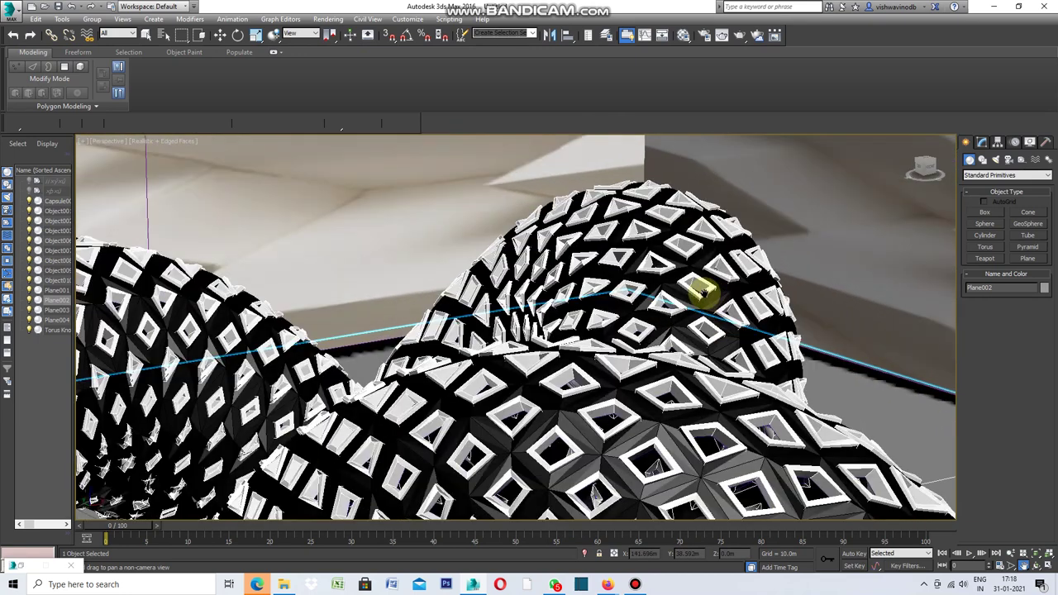
pyautogui.scroll(5, 703, 292)
pyautogui.scroll(4, 691, 272)
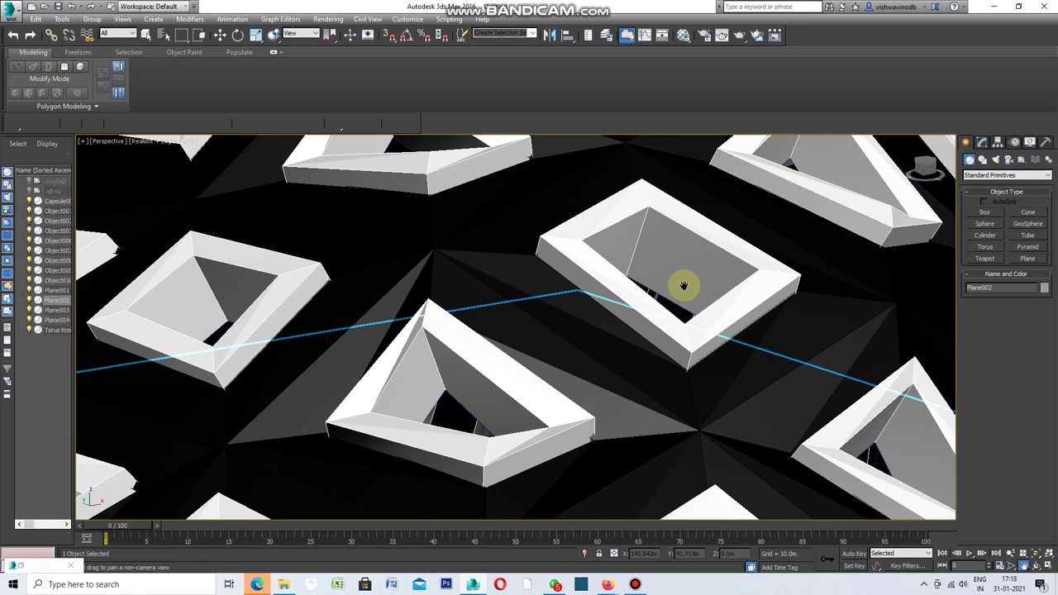
pyautogui.moveTo(740, 402)
pyautogui.keyDown('alt'); pyautogui.mouseDown(button='middle')
pyautogui.moveTo(603, 350)
pyautogui.moveTo(596, 335)
pyautogui.moveTo(636, 399)
pyautogui.moveTo(624, 351)
pyautogui.mouseUp(button='middle'); pyautogui.keyUp('alt')
pyautogui.scroll(3, 673, 427)
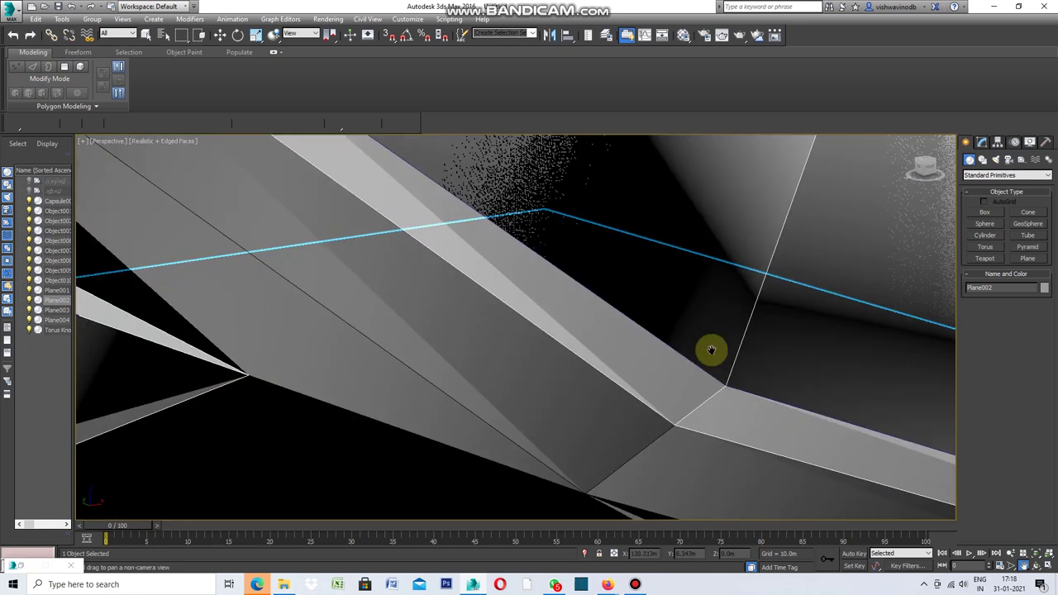
pyautogui.scroll(-5, 697, 361)
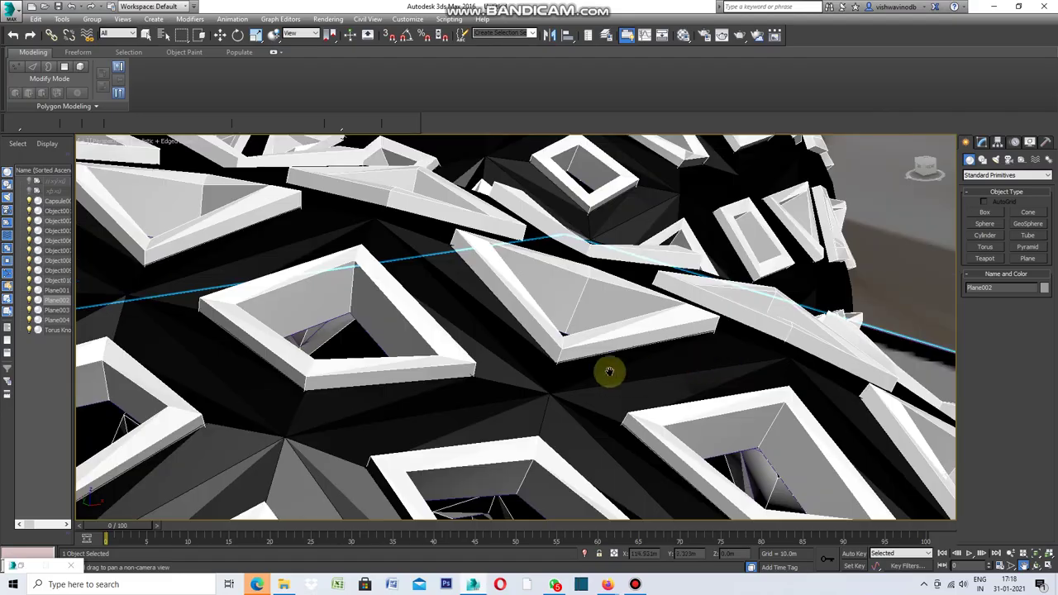
pyautogui.scroll(-5, 609, 372)
pyautogui.scroll(-5, 610, 371)
pyautogui.moveTo(602, 418)
pyautogui.mouseDown(button='middle')
pyautogui.moveTo(676, 372)
pyautogui.moveTo(774, 361)
pyautogui.mouseUp(button='middle')
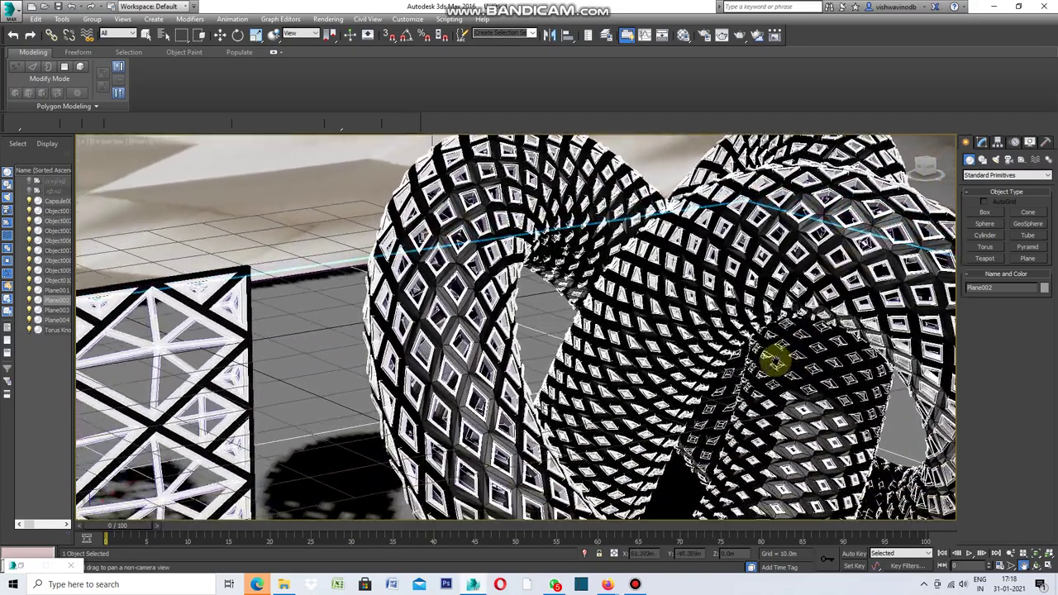
pyautogui.keyDown('alt'); pyautogui.moveTo(661, 433); pyautogui.dragTo(780, 343, button='middle'); pyautogui.keyUp('alt')
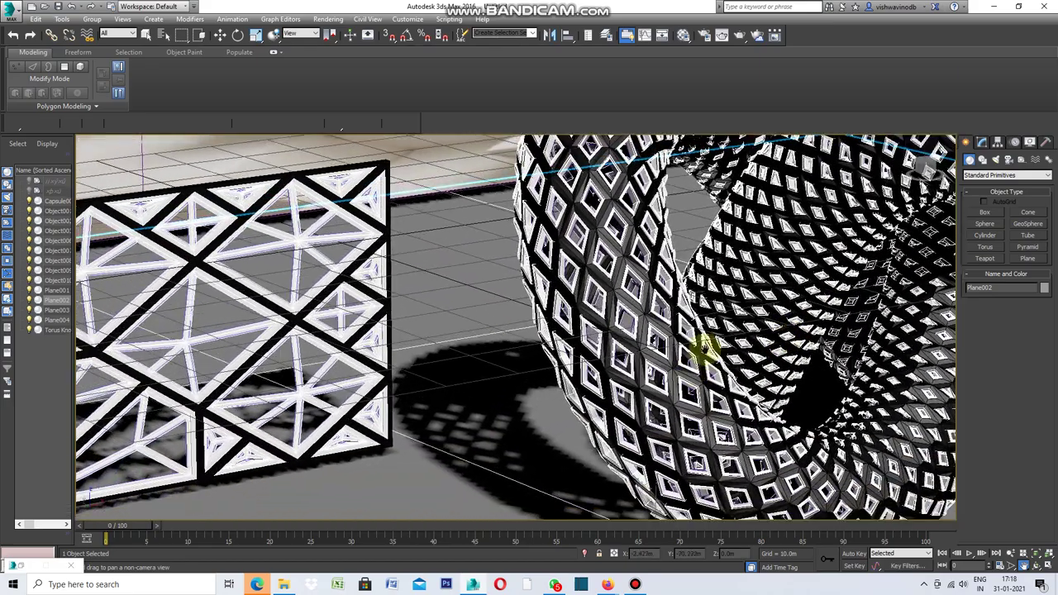
pyautogui.scroll(-5, 721, 335)
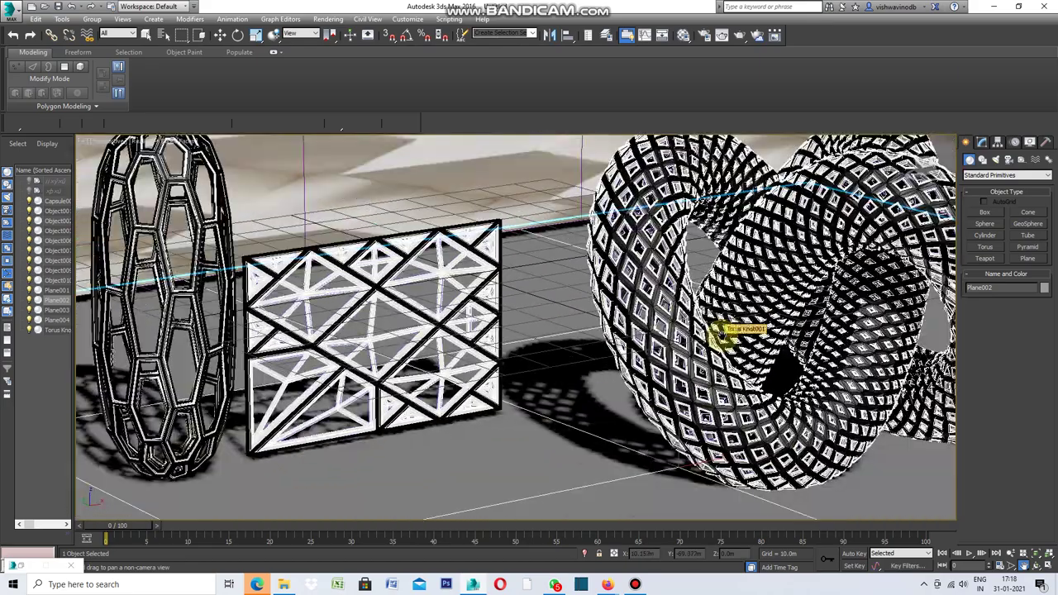
pyautogui.moveTo(579, 359); pyautogui.dragTo(719, 339, button='middle')
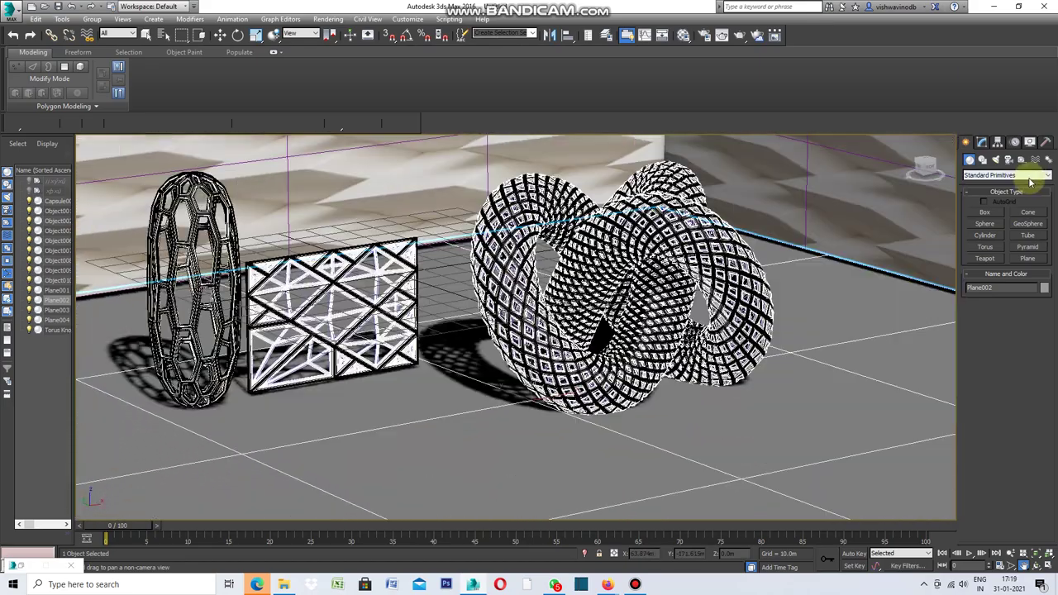
# - Switch the primitives list to Extended Primitives and start drawing a Torus Knot on the floor
pyautogui.click(1049, 175)
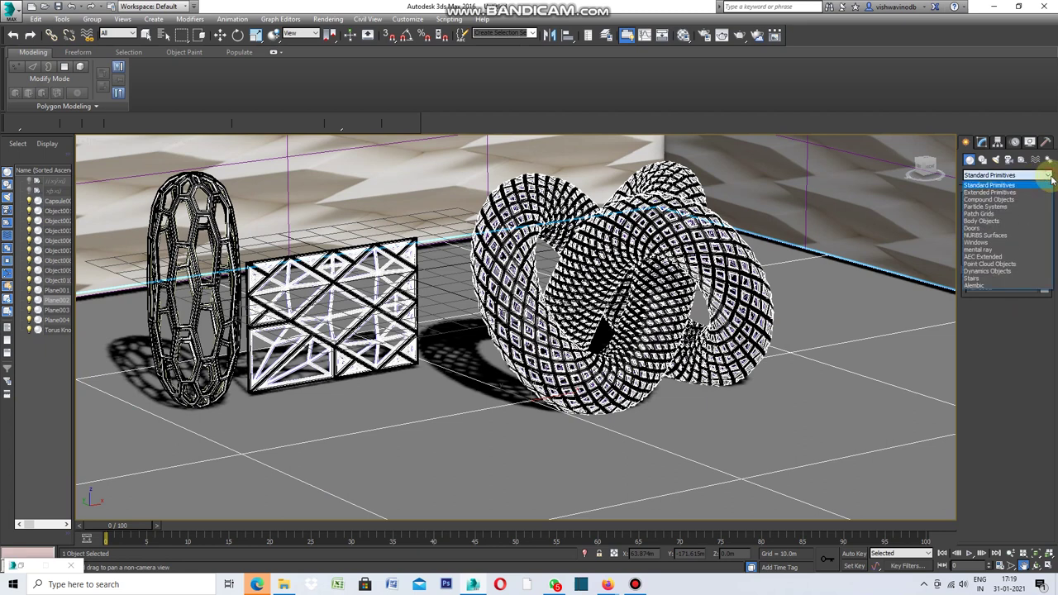
pyautogui.click(993, 193)
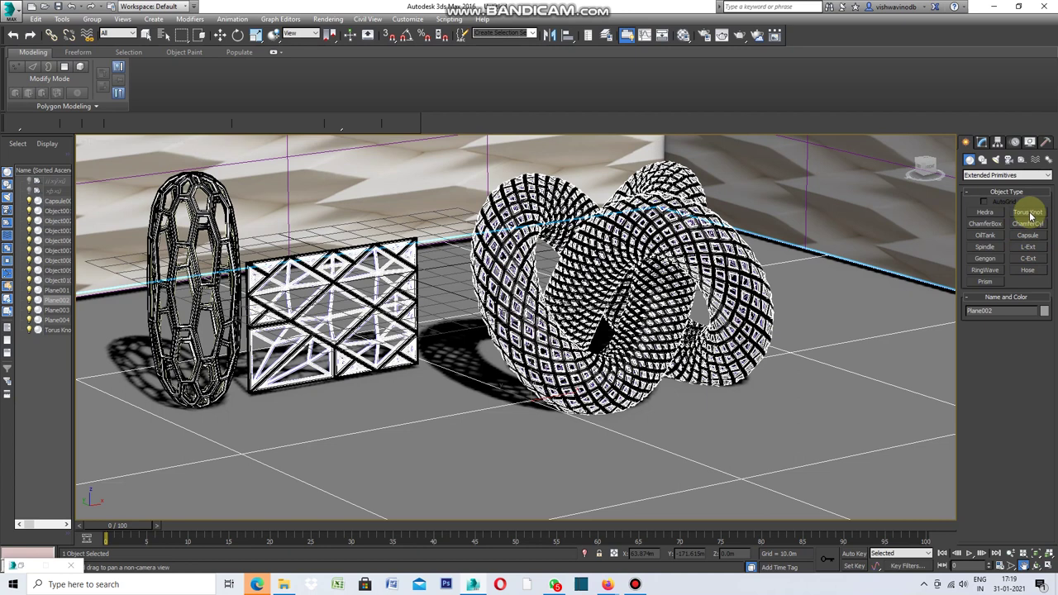
pyautogui.click(1036, 216)
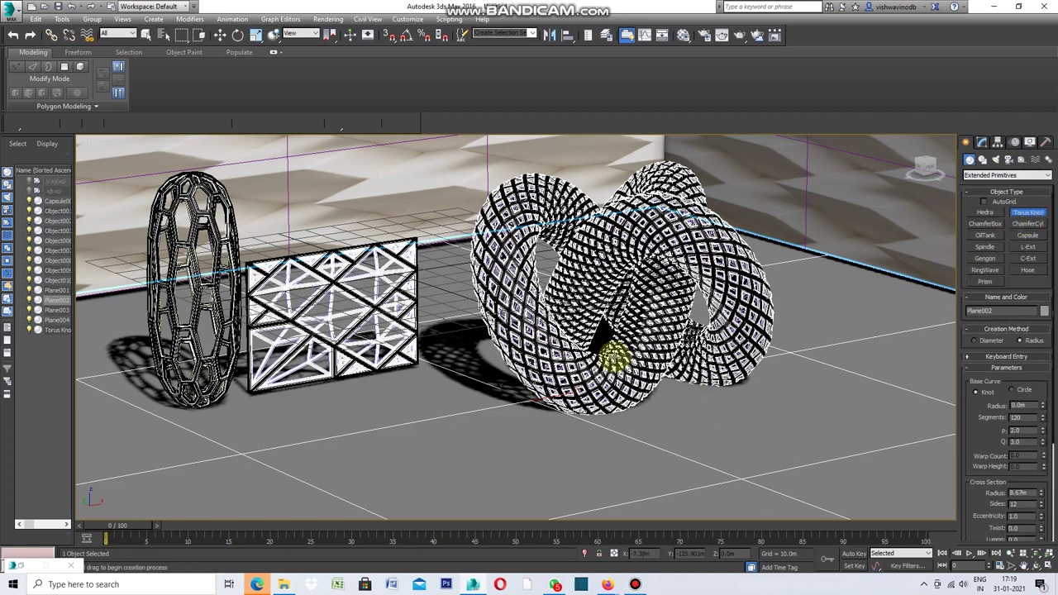
pyautogui.scroll(-2, 618, 355)
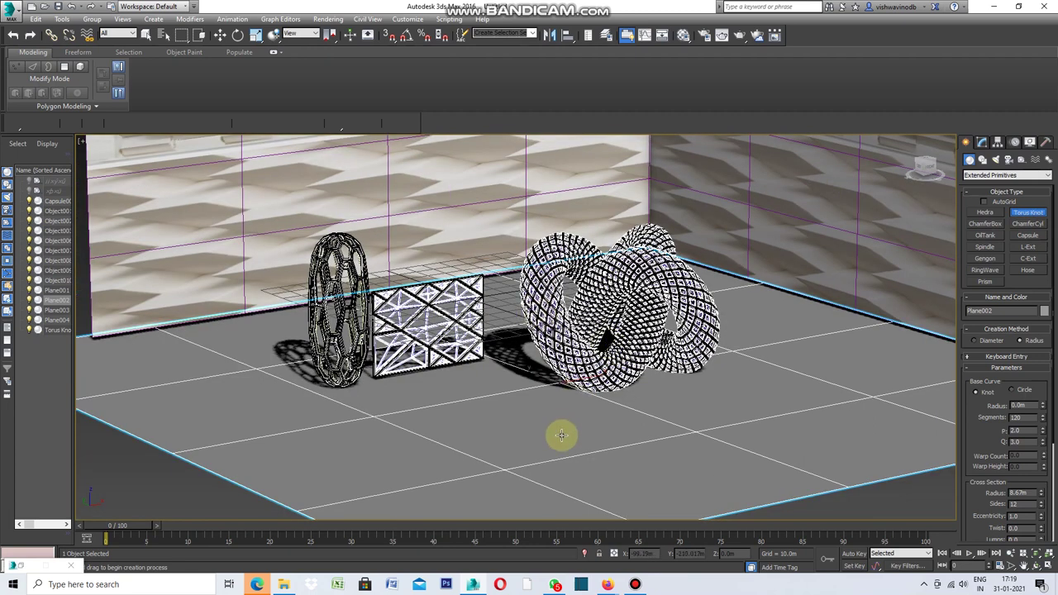
pyautogui.moveTo(489, 471)
pyautogui.mouseDown()
pyautogui.moveTo(440, 482)
pyautogui.moveTo(395, 466)
pyautogui.mouseUp()
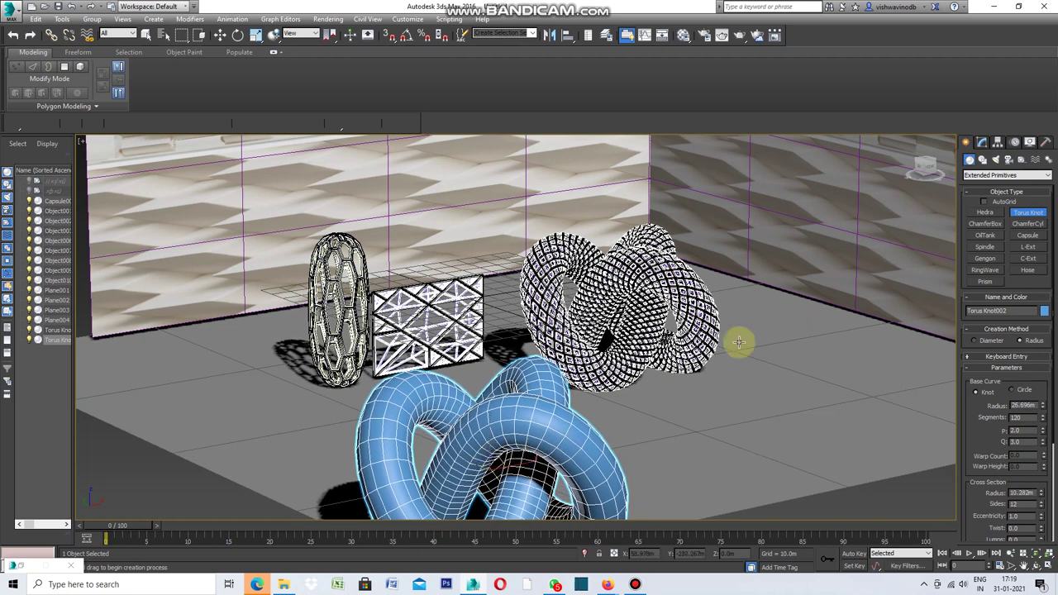
# - Recentre the view and move Torus Knot002 toward the scene centre, about 16.3m up in Z
pyautogui.scroll(-3, 592, 331)
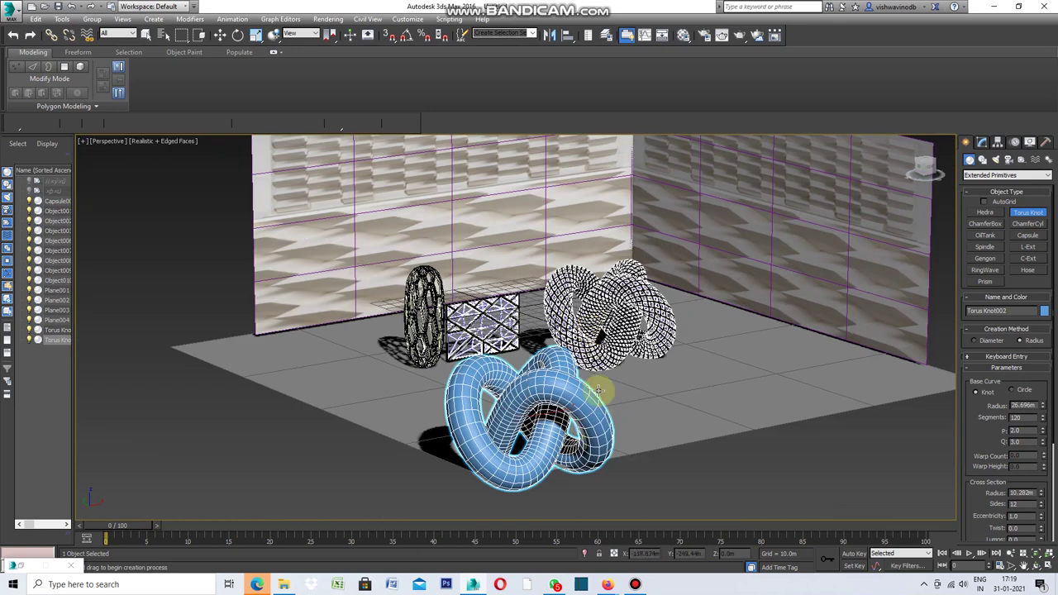
pyautogui.scroll(2, 527, 426)
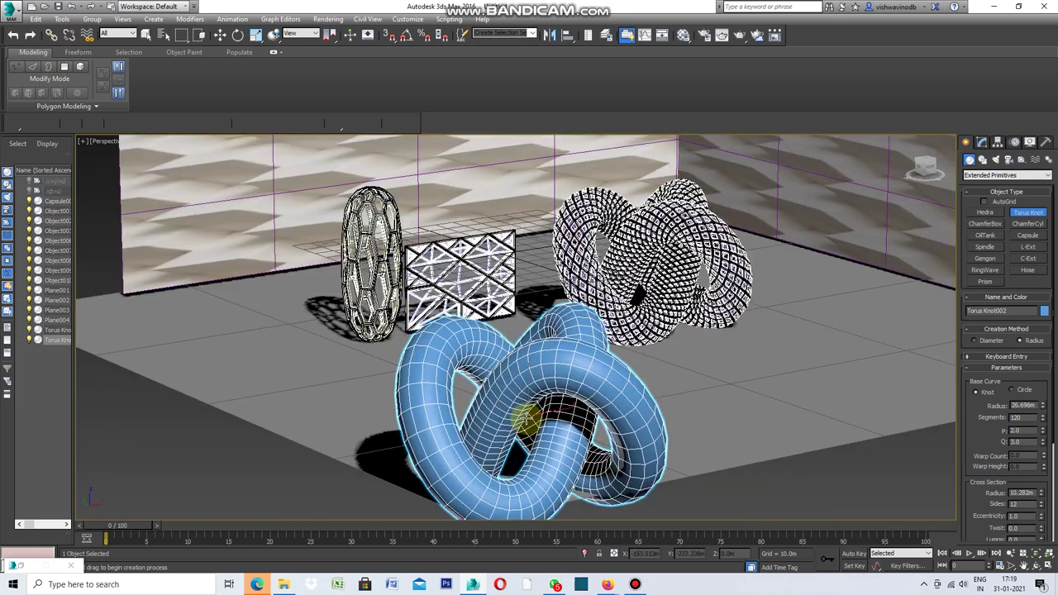
pyautogui.click(1024, 565)
pyautogui.moveTo(583, 410); pyautogui.dragTo(590, 403)
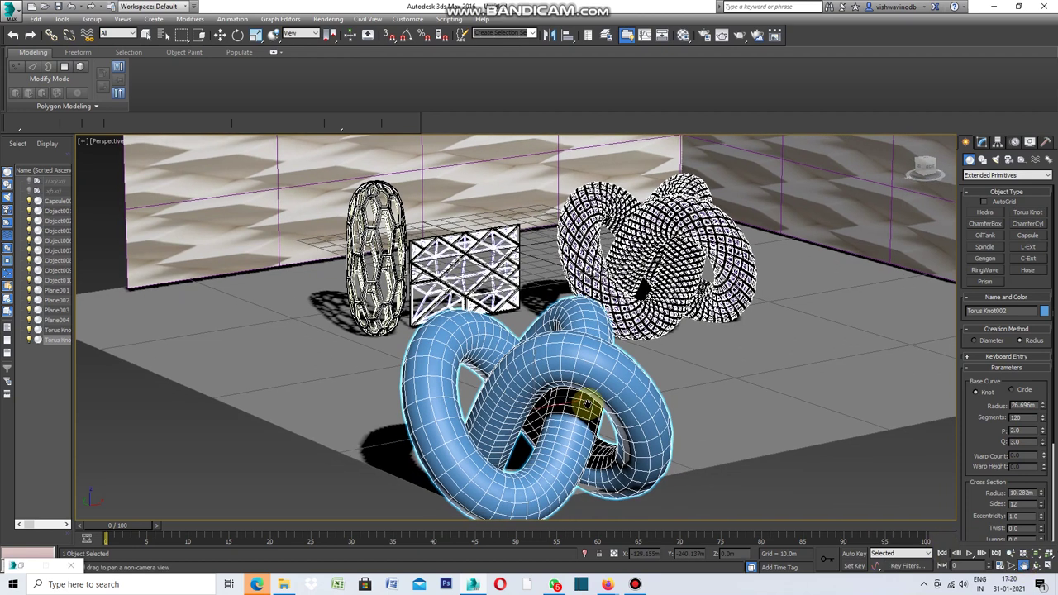
pyautogui.click(221, 38)
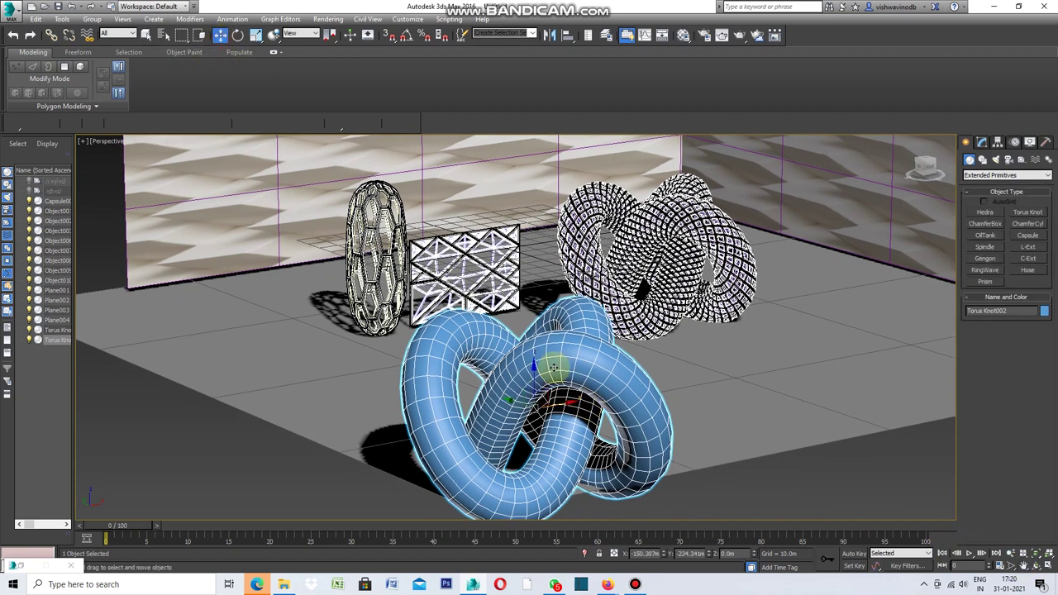
pyautogui.moveTo(553, 365); pyautogui.dragTo(534, 365)
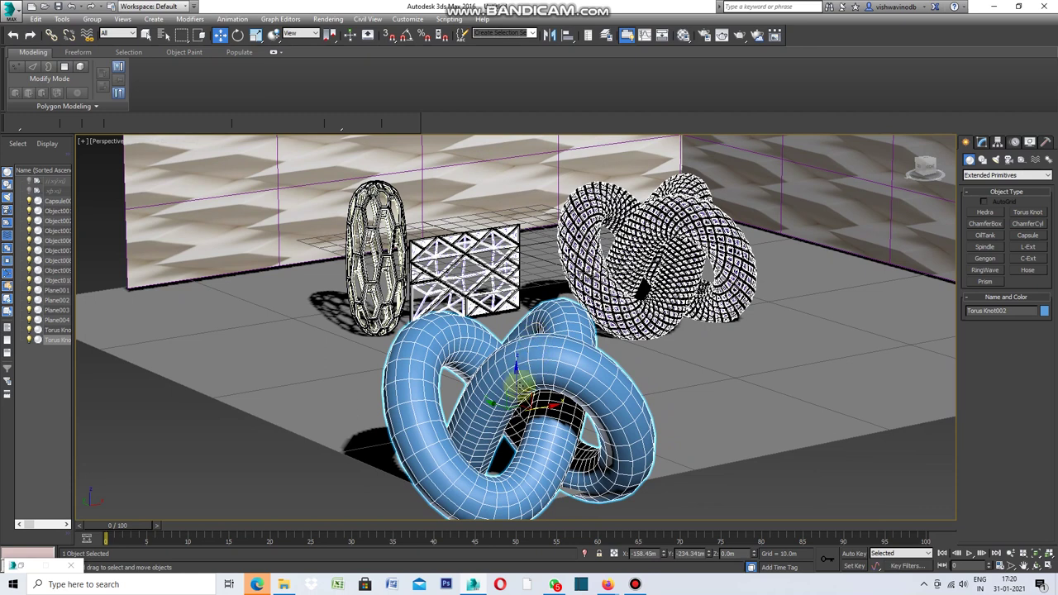
pyautogui.moveTo(502, 404)
pyautogui.mouseDown()
pyautogui.moveTo(525, 372)
pyautogui.moveTo(517, 360)
pyautogui.mouseUp()
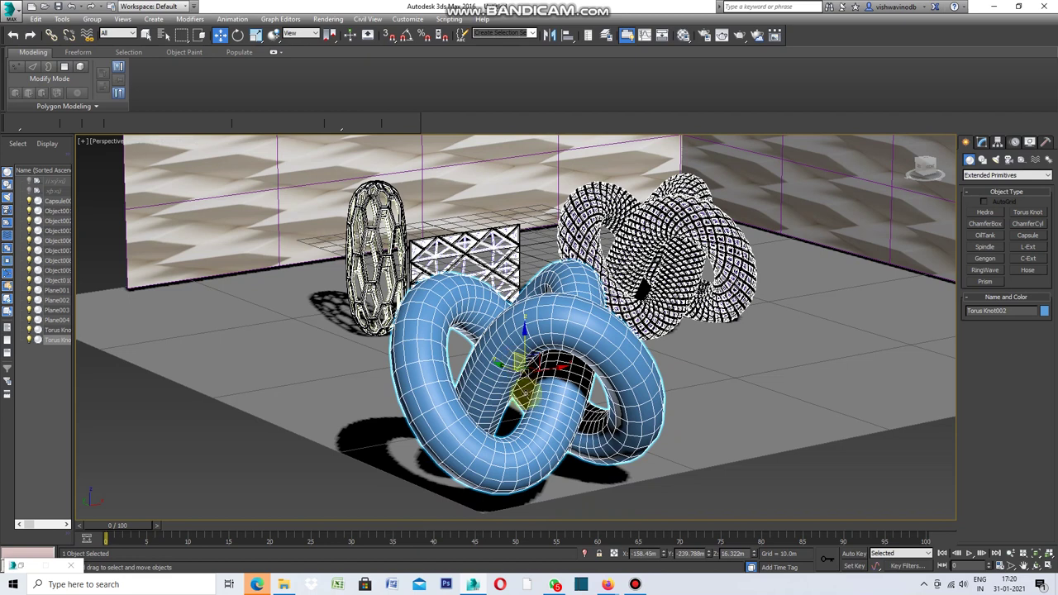
pyautogui.scroll(5, 530, 409)
pyautogui.scroll(3, 545, 380)
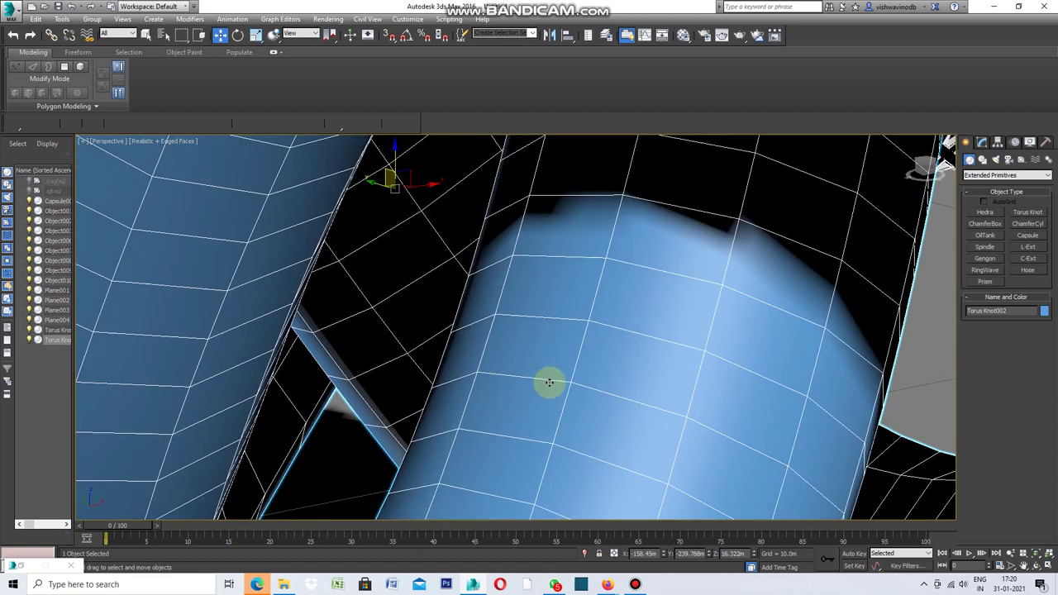
pyautogui.scroll(-7, 547, 379)
# - Convert Torus Knot002 to an Editable Poly and select one of its edges at Edge level
pyautogui.click(776, 393)
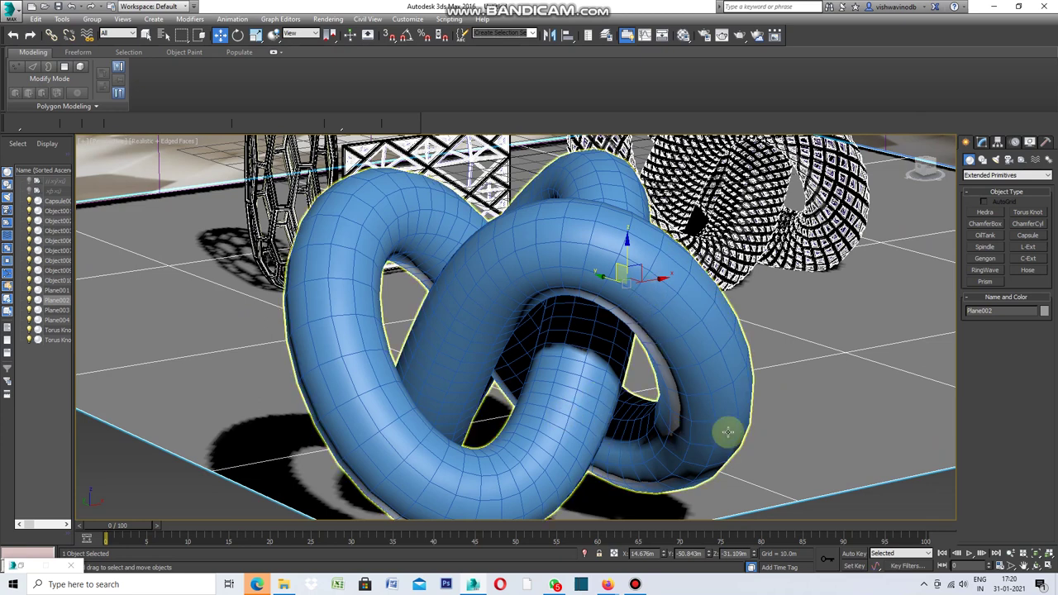
pyautogui.rightClick(769, 329)
pyautogui.moveTo(790, 438)
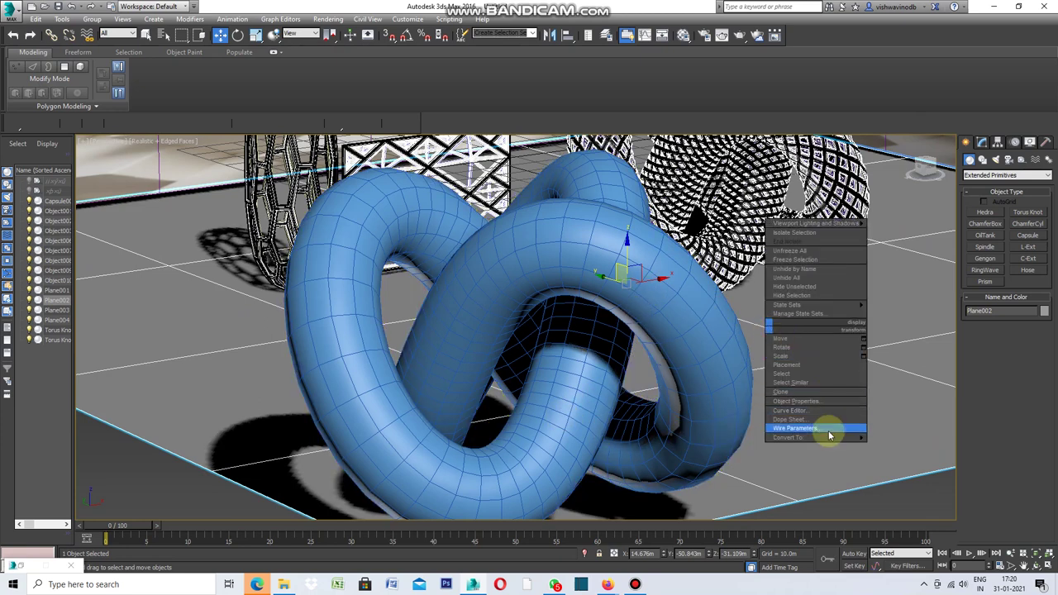
pyautogui.click(886, 449)
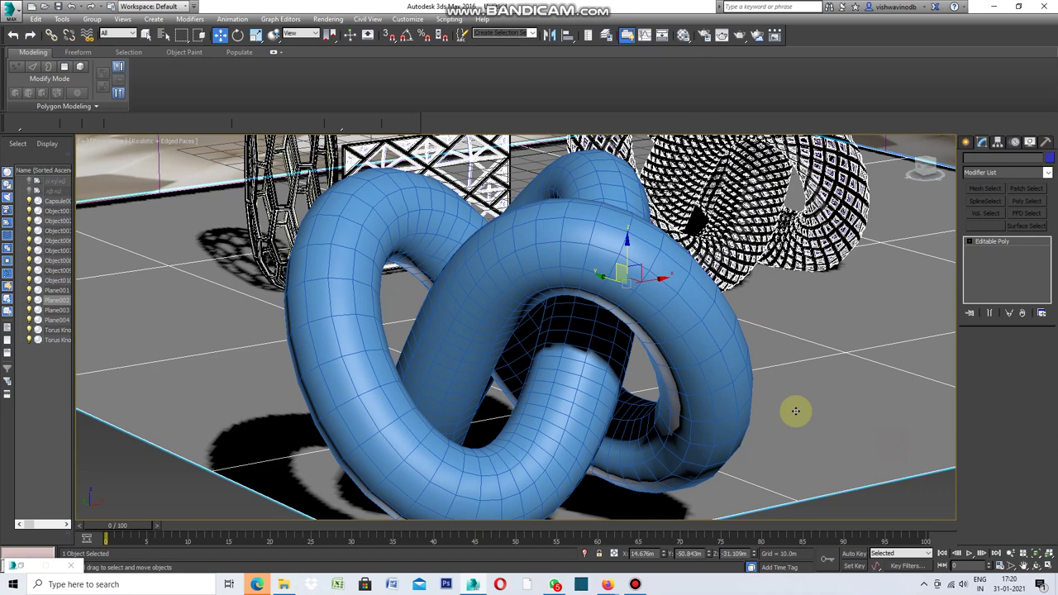
pyautogui.click(716, 331)
pyautogui.click(991, 351)
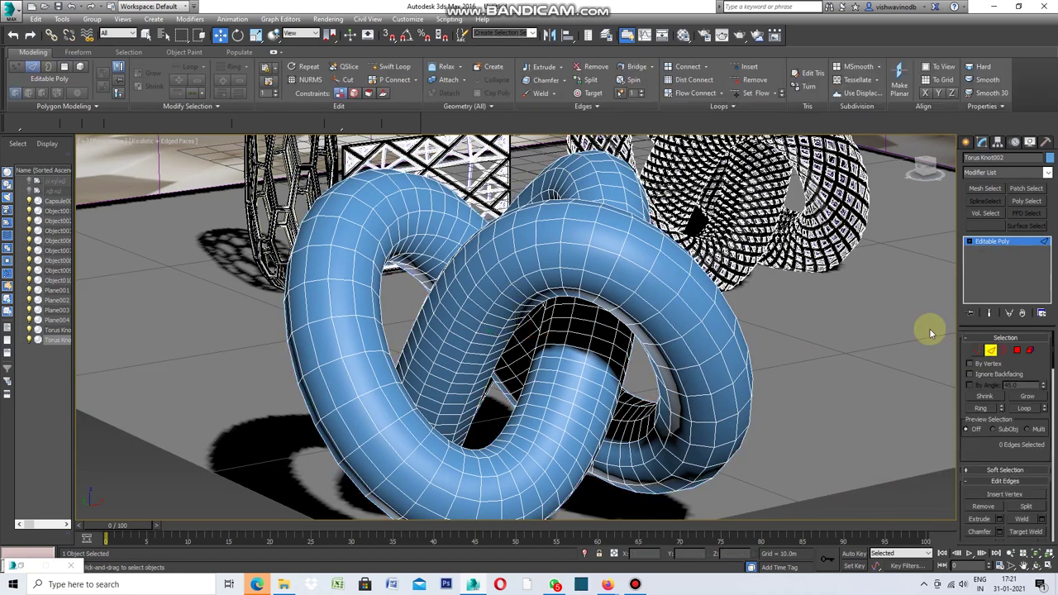
pyautogui.click(683, 299)
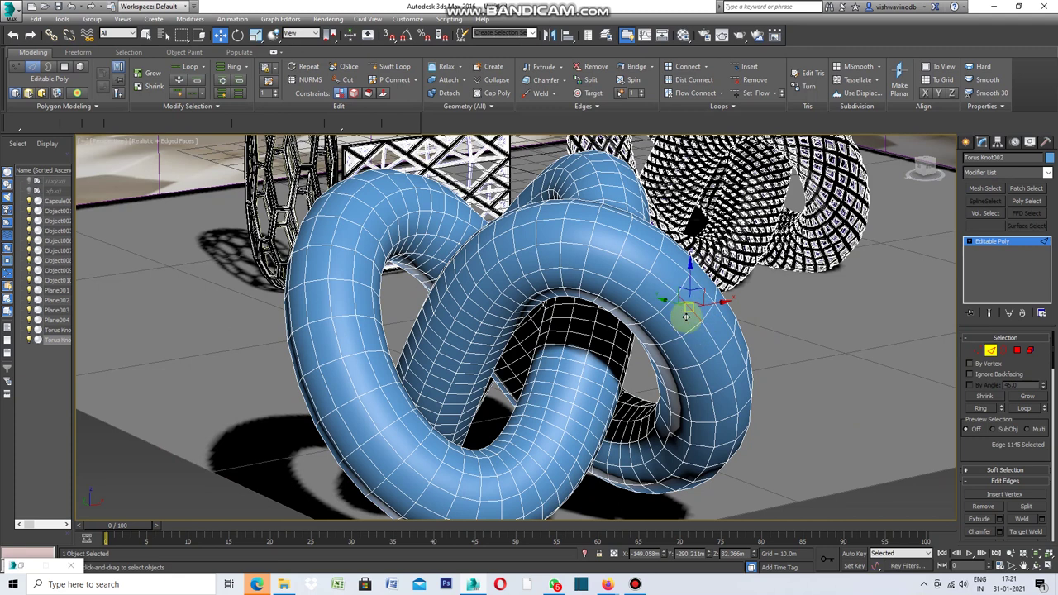
pyautogui.click(99, 109)
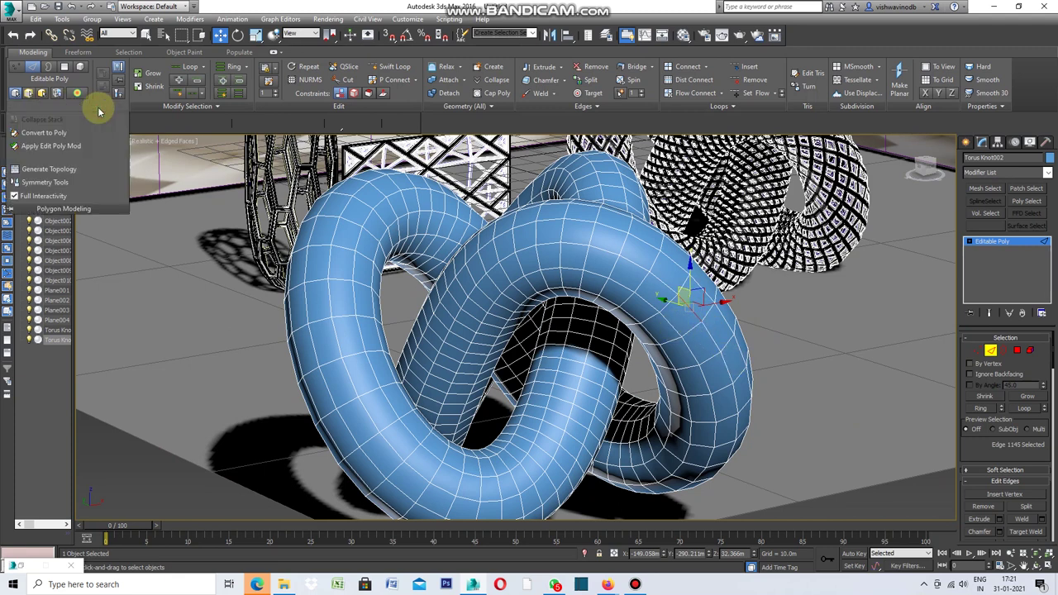
# - Give the knot the herringbone Floor topology pattern, undoing an initial diagonal pattern trial
pyautogui.click(58, 172)
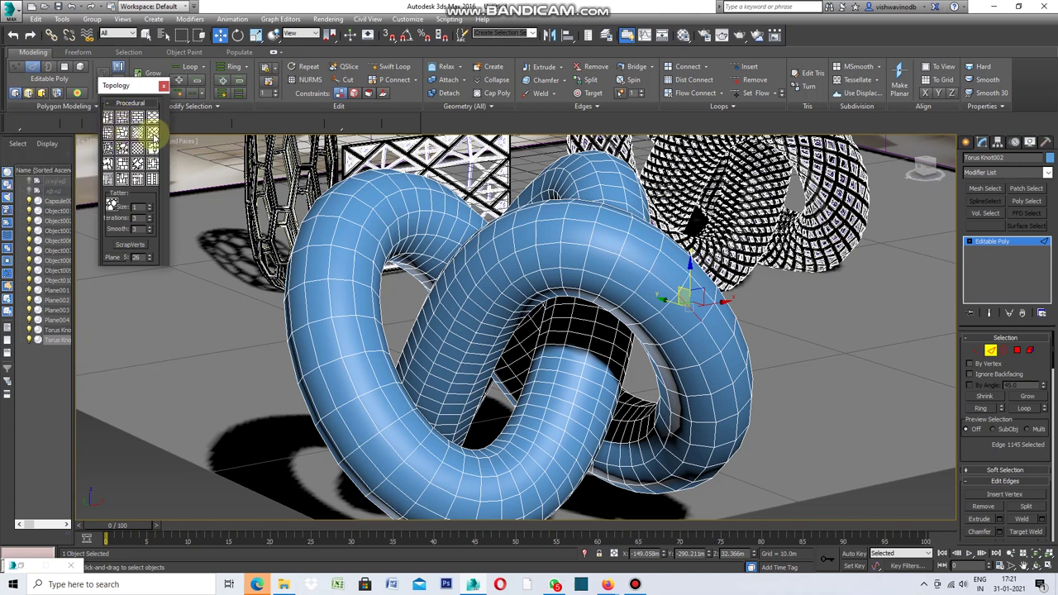
pyautogui.click(153, 135)
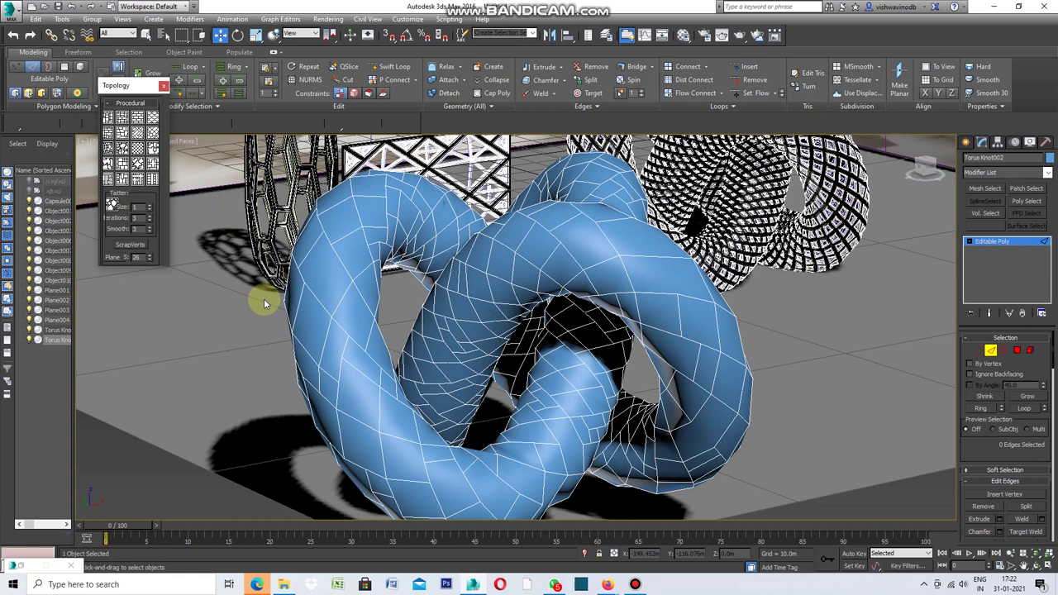
pyautogui.hotkey('ctrl', 'z')
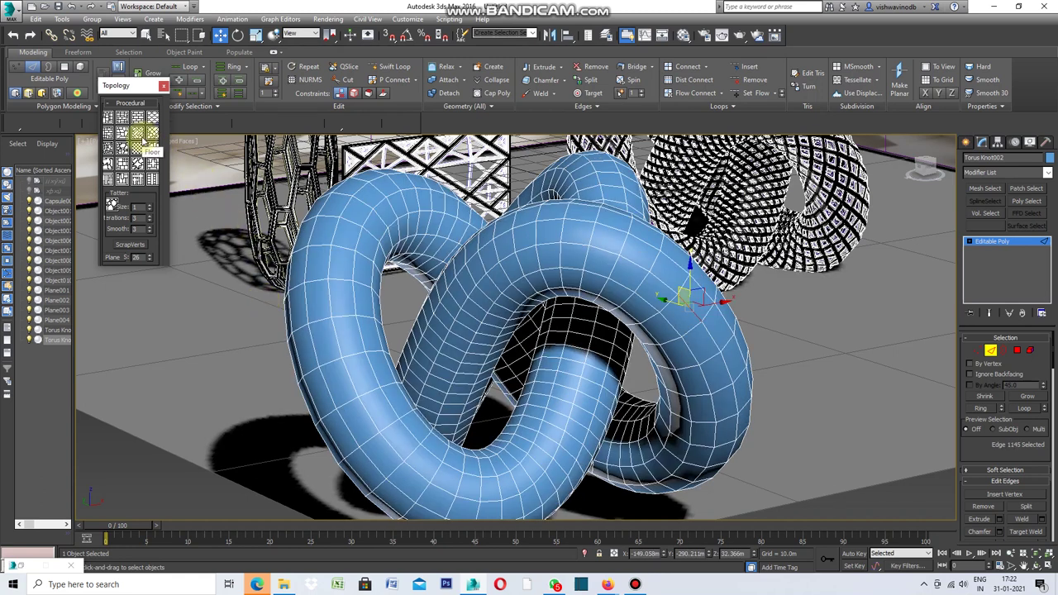
pyautogui.click(143, 142)
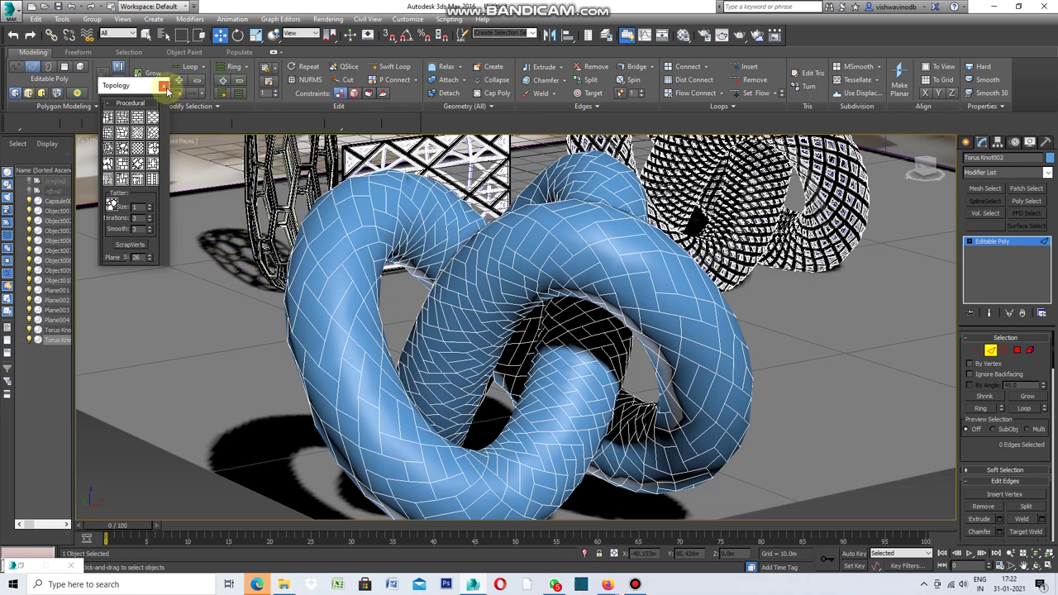
pyautogui.click(164, 87)
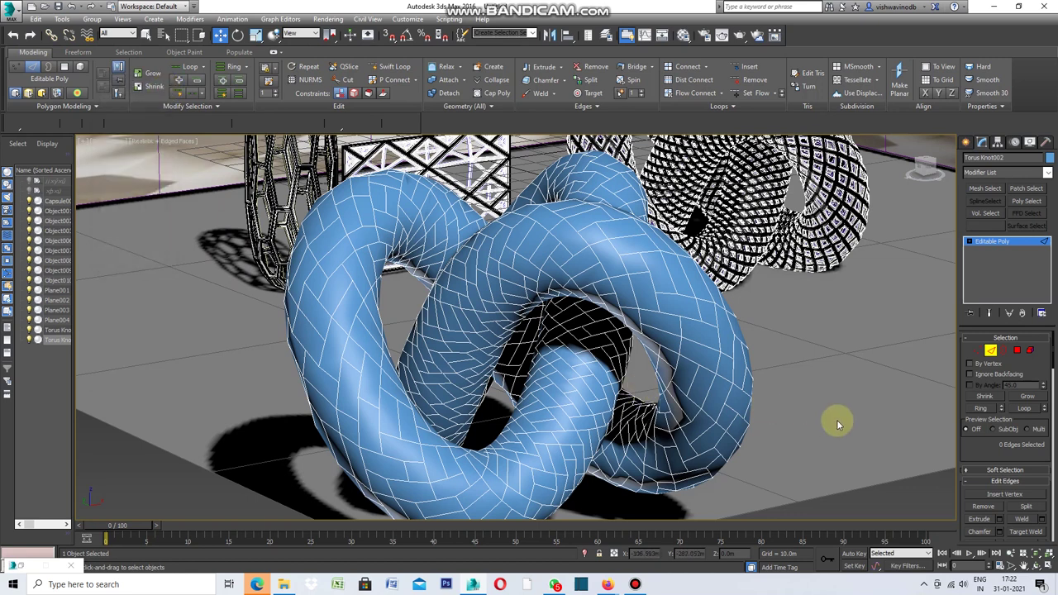
pyautogui.click(1017, 351)
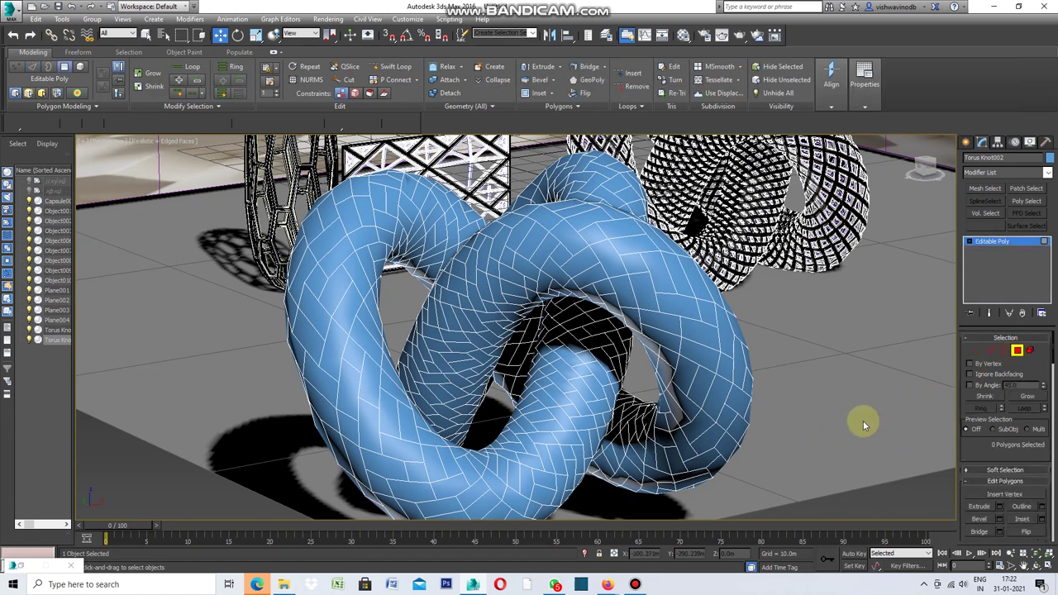
# - Inset all the knot's polygons By Polygon with a 0.75m amount
pyautogui.hotkey('ctrl', 'a')
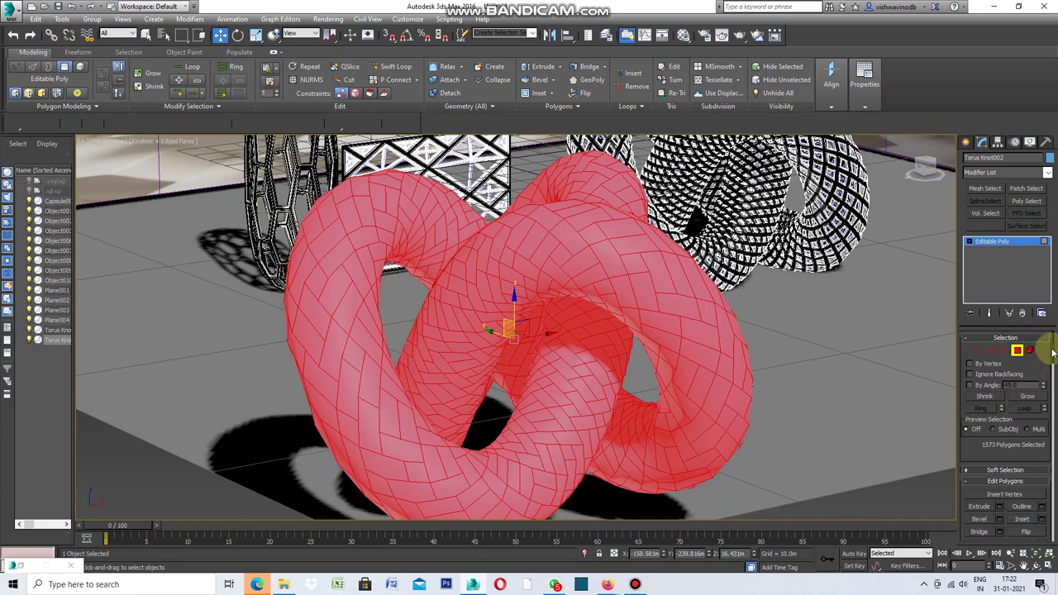
pyautogui.moveTo(1053, 352); pyautogui.dragTo(1053, 374)
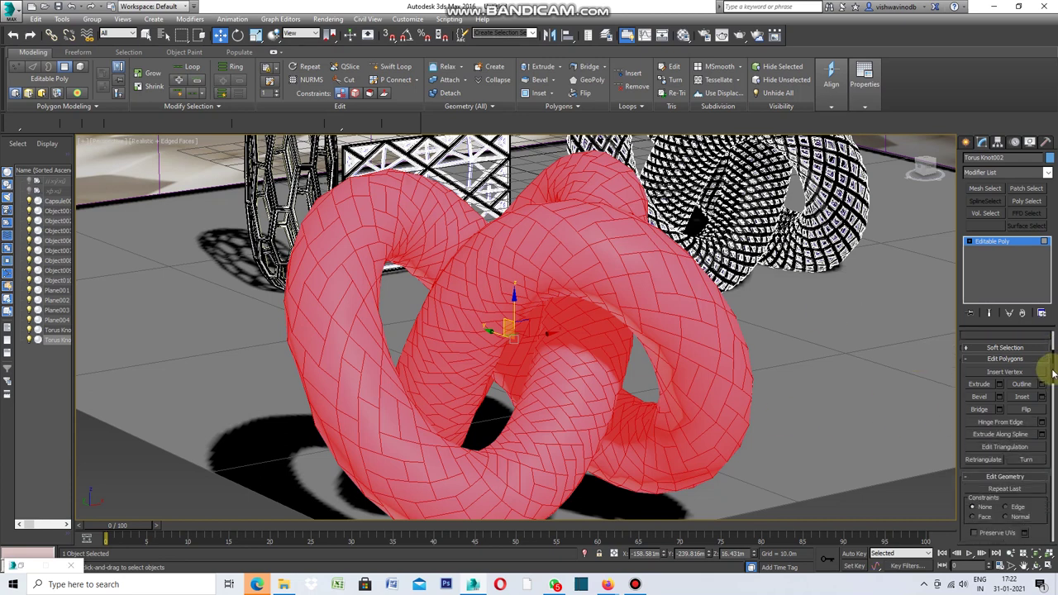
pyautogui.click(1041, 384)
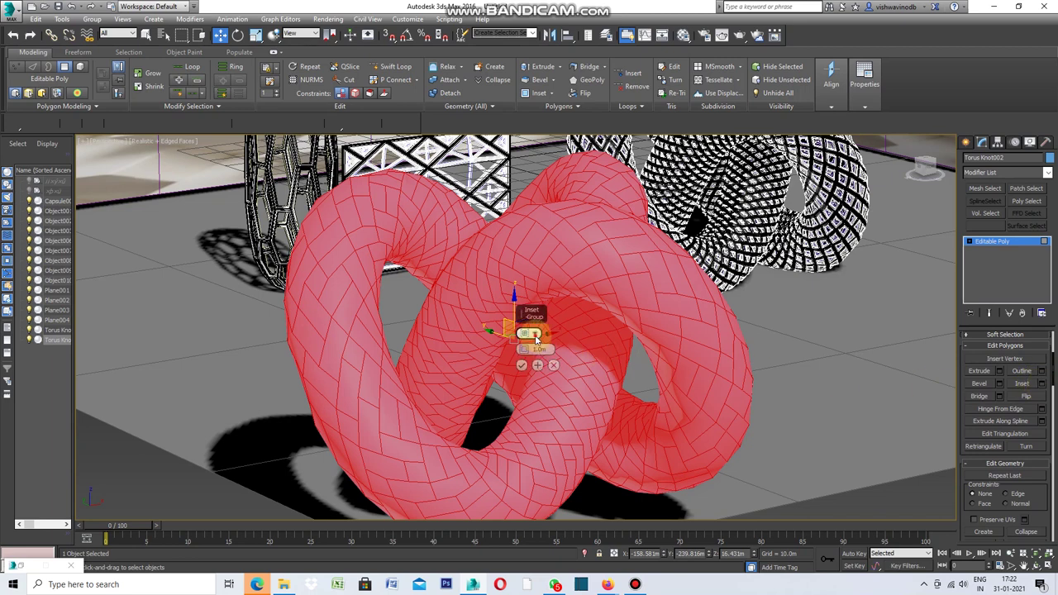
pyautogui.click(536, 337)
pyautogui.click(572, 357)
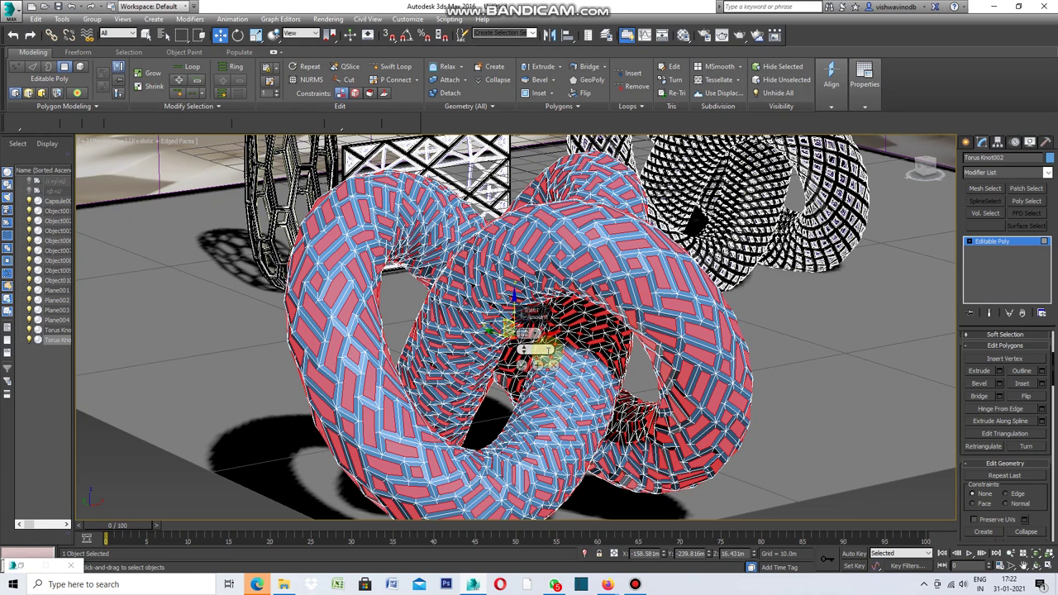
pyautogui.press('Return')
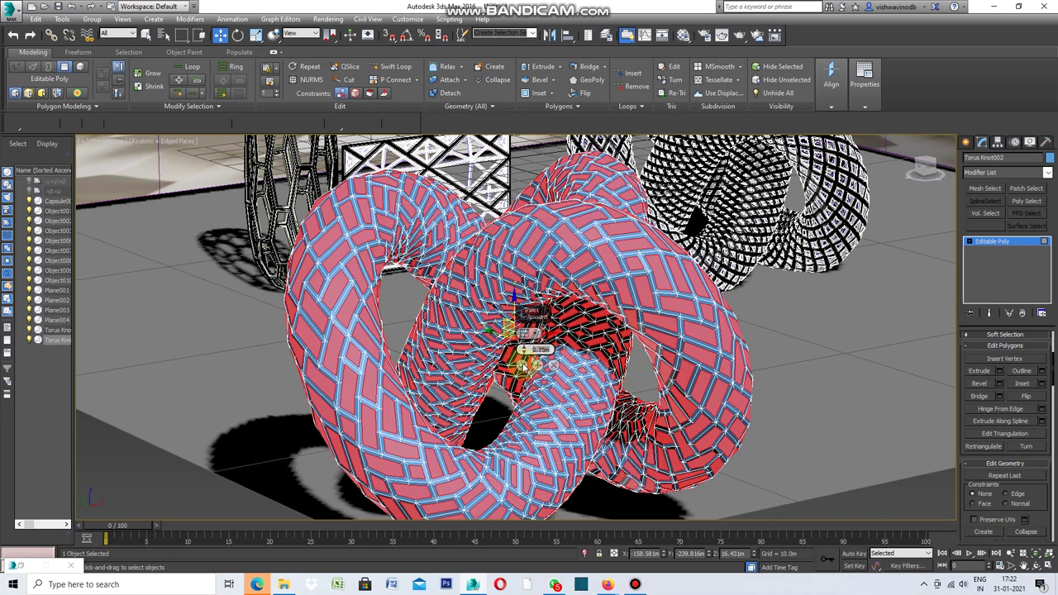
pyautogui.click(523, 365)
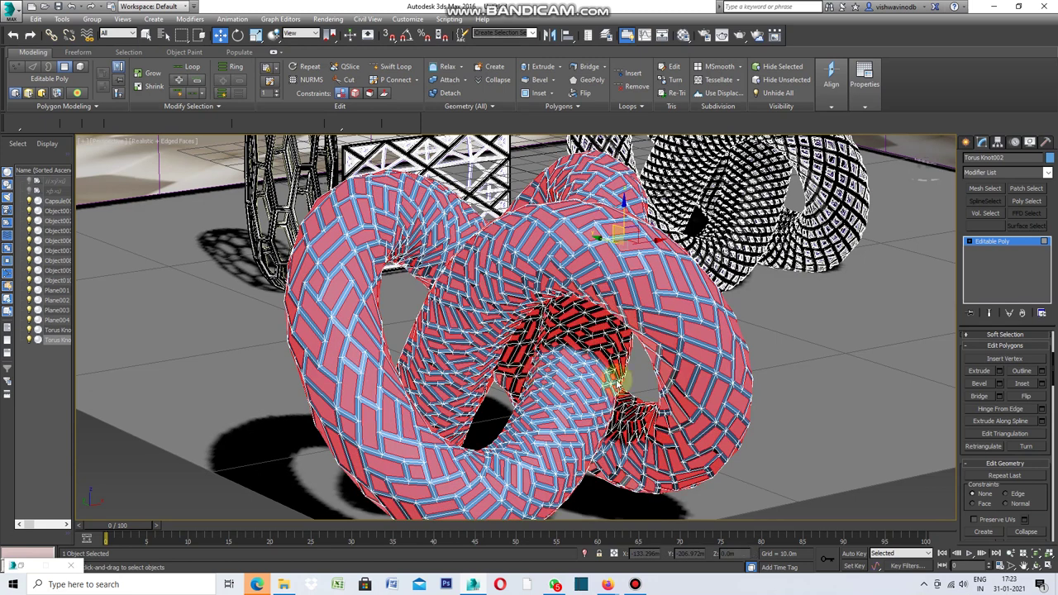
# - Detach the inset inner polygons as a new object, Object011
pyautogui.click(1046, 370)
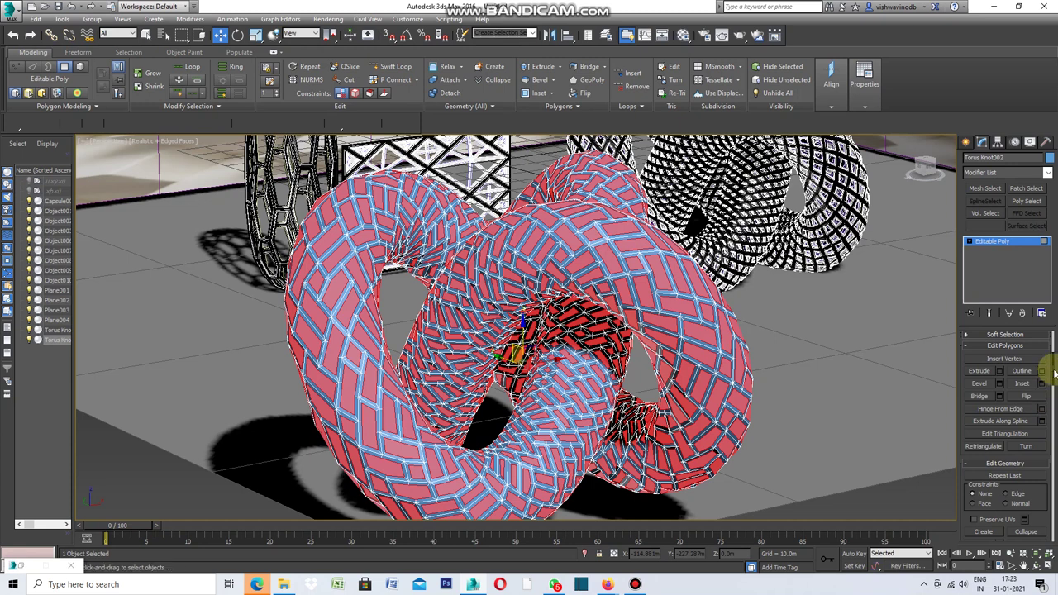
pyautogui.scroll(-3, 1053, 374)
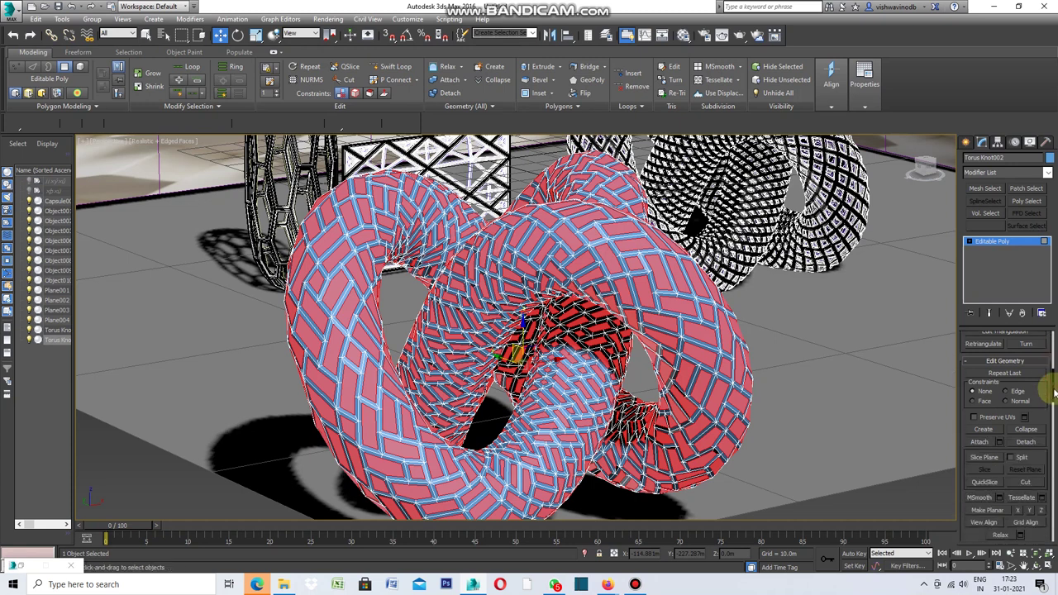
pyautogui.click(1028, 447)
pyautogui.click(569, 296)
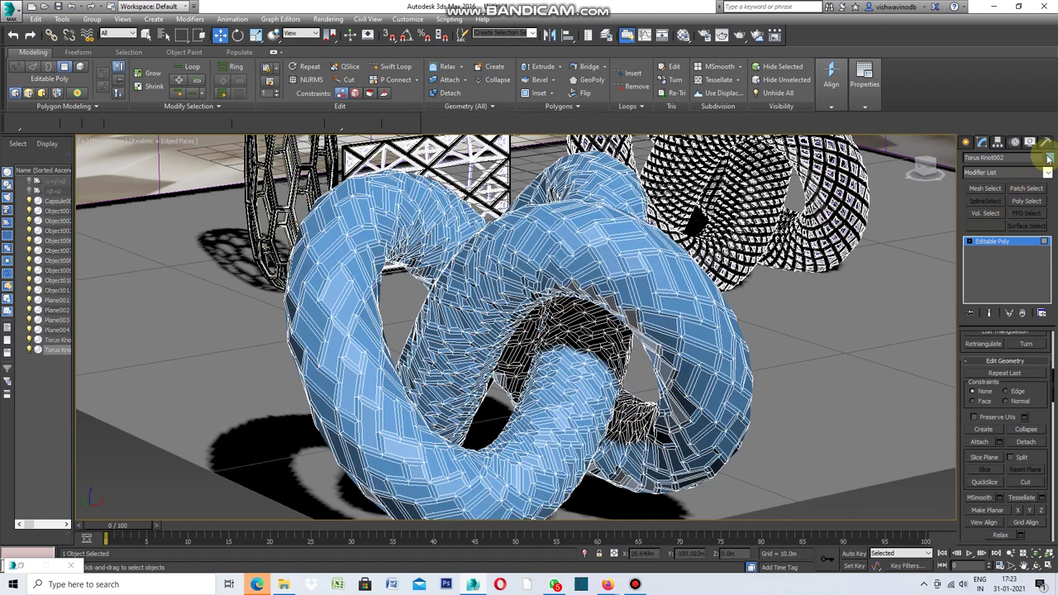
# - Give the remaining knot frame a dark display colour
pyautogui.click(1049, 159)
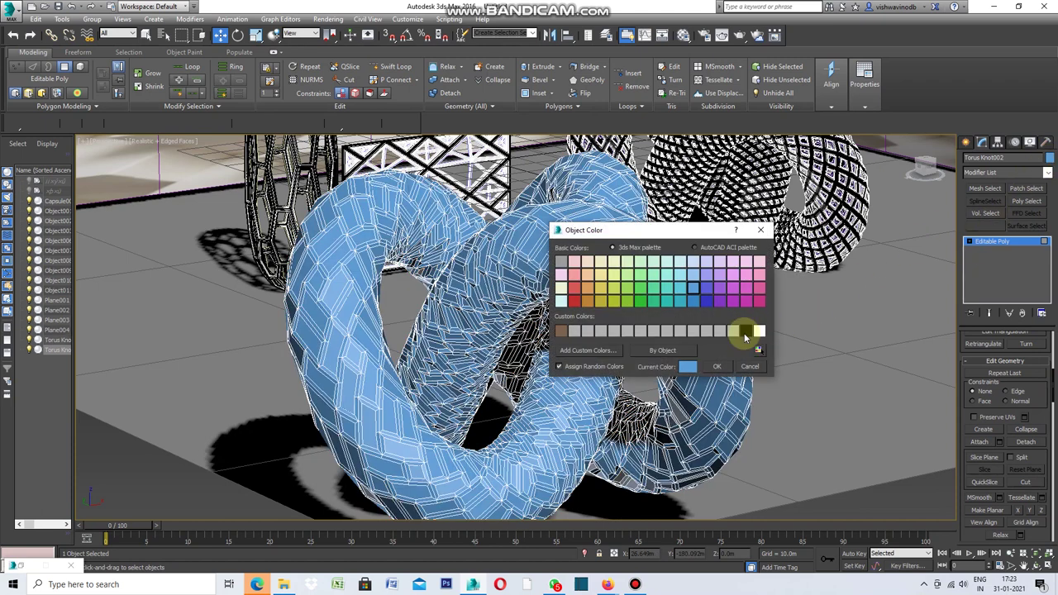
pyautogui.click(745, 333)
pyautogui.click(717, 367)
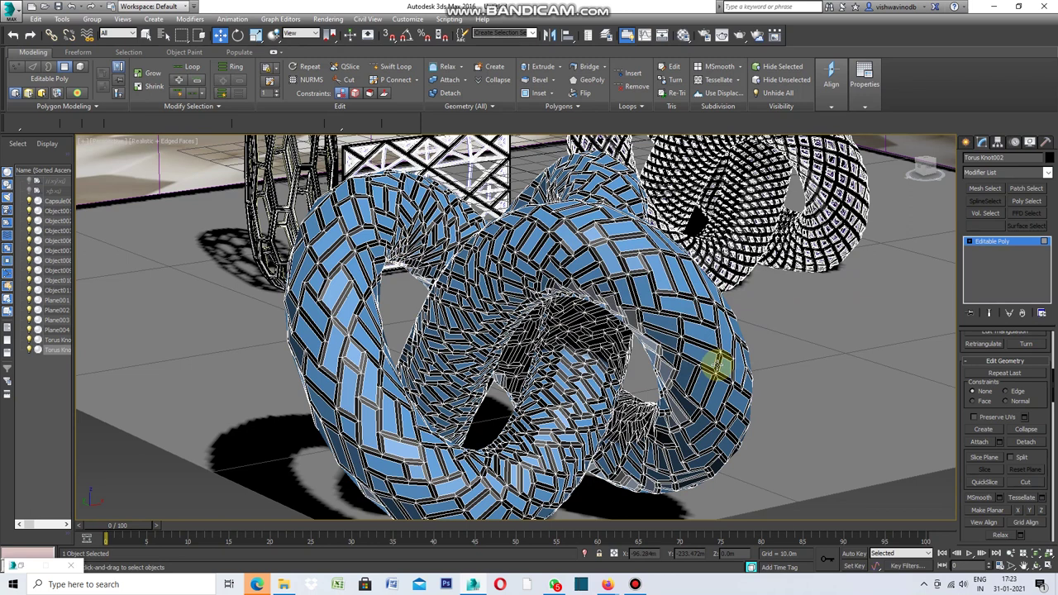
# - Add a Shell modifier to the frame with a 1.0m outer amount
pyautogui.click(1048, 173)
pyautogui.moveTo(1050, 240); pyautogui.dragTo(1047, 378)
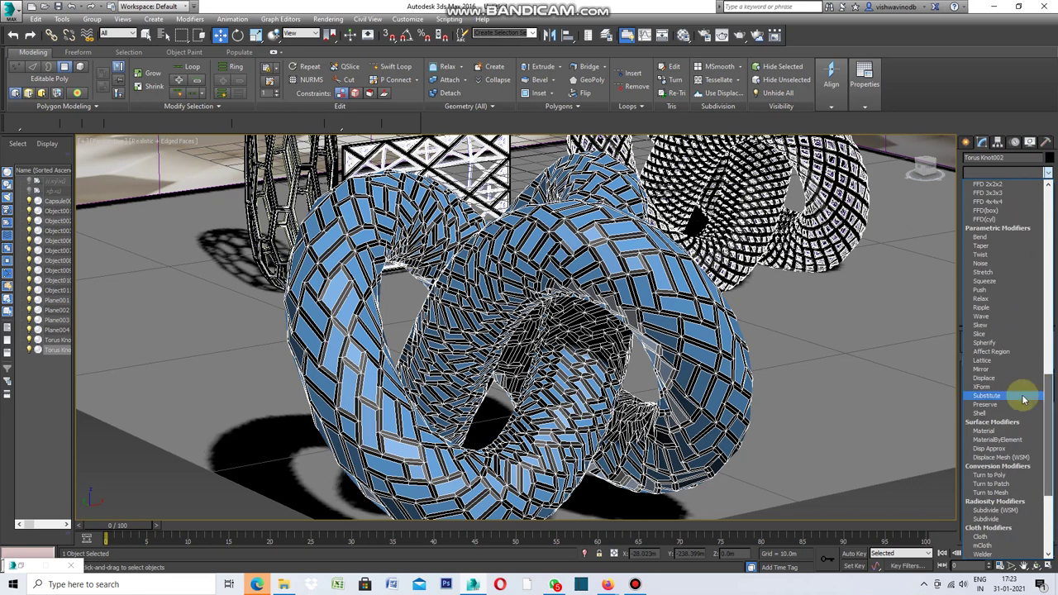
pyautogui.click(989, 413)
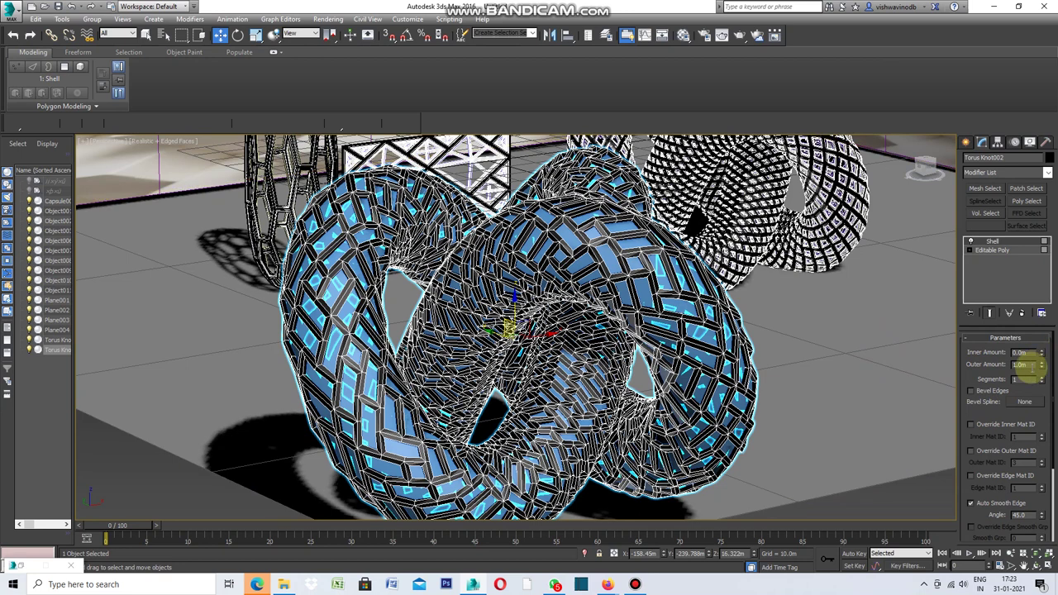
# - Select the detached panel object Object011 and go to its Polygon level
pyautogui.click(941, 361)
pyautogui.click(676, 306)
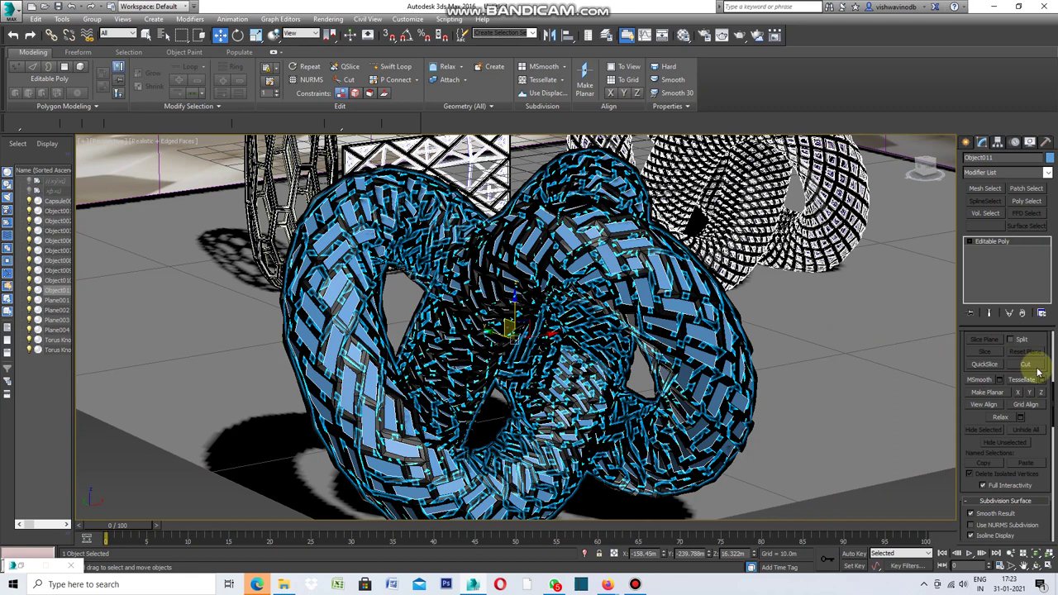
pyautogui.moveTo(1053, 403); pyautogui.dragTo(1052, 326)
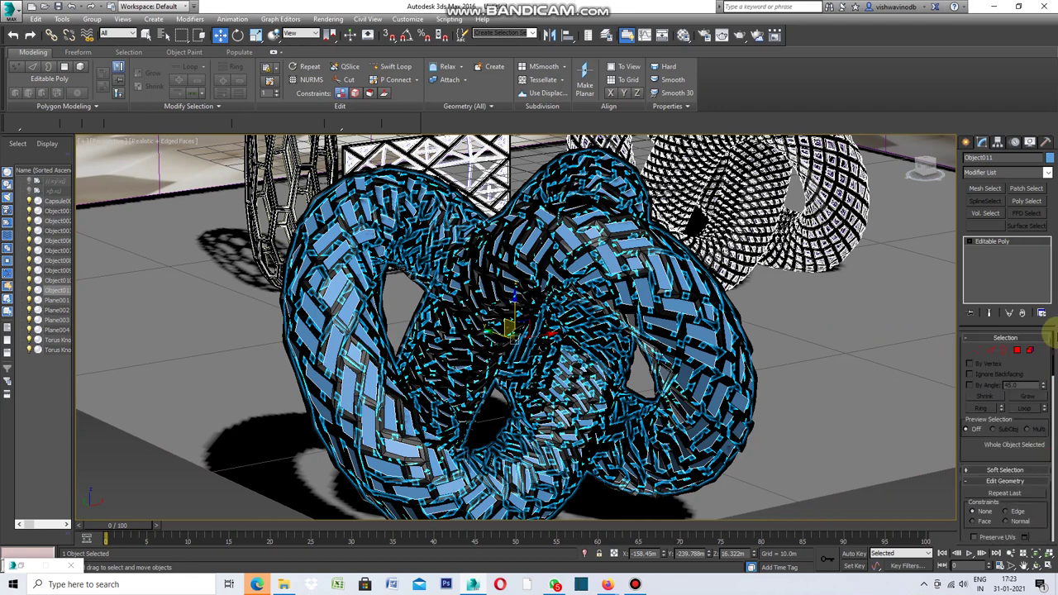
pyautogui.click(1019, 351)
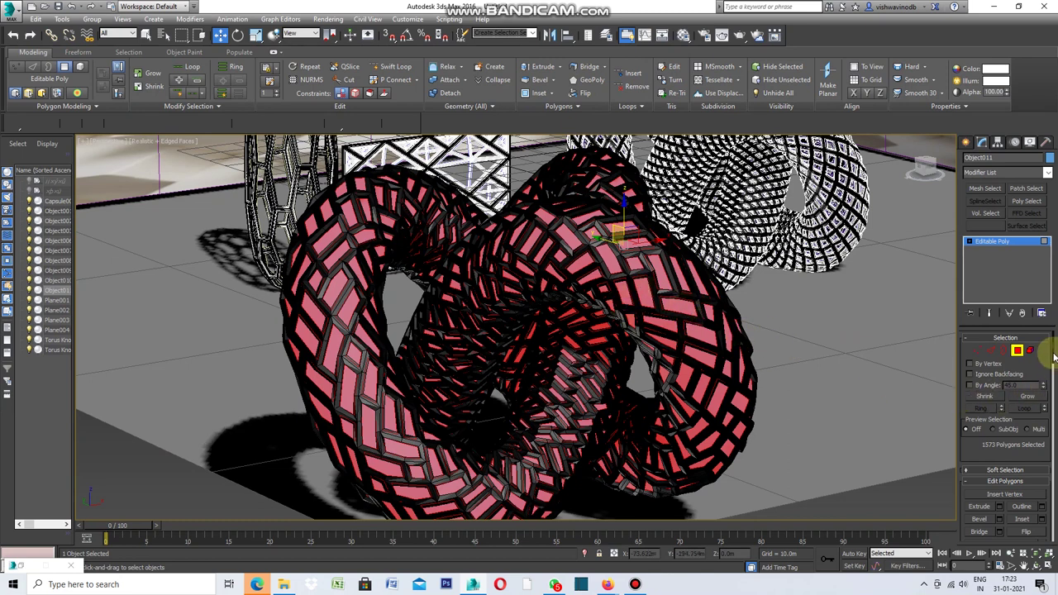
# - Inset the selected Object011 polygons by 0.75m
pyautogui.moveTo(1054, 357); pyautogui.dragTo(1054, 405)
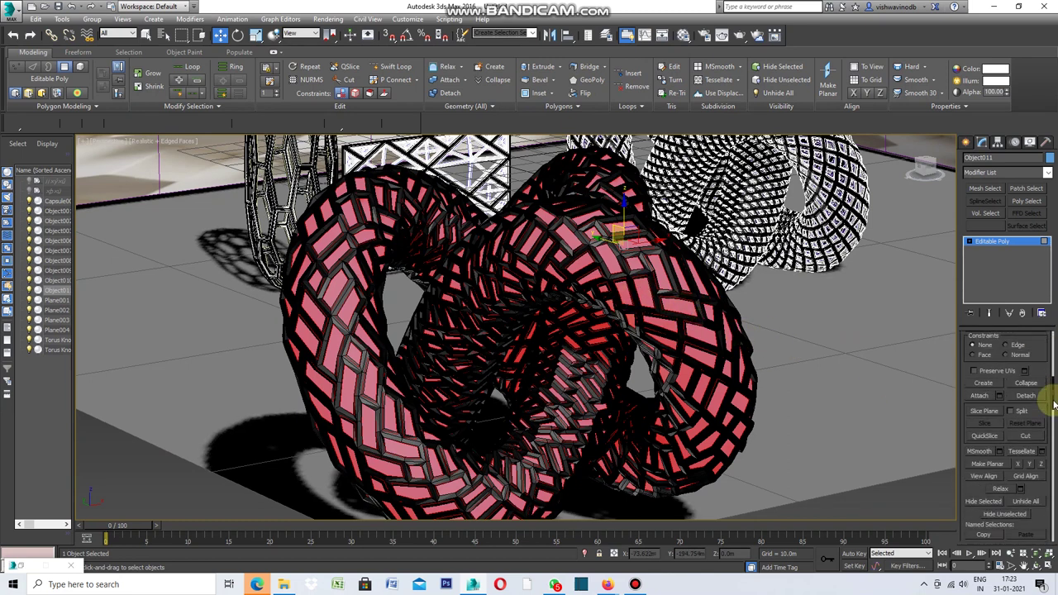
pyautogui.scroll(5, 1054, 405)
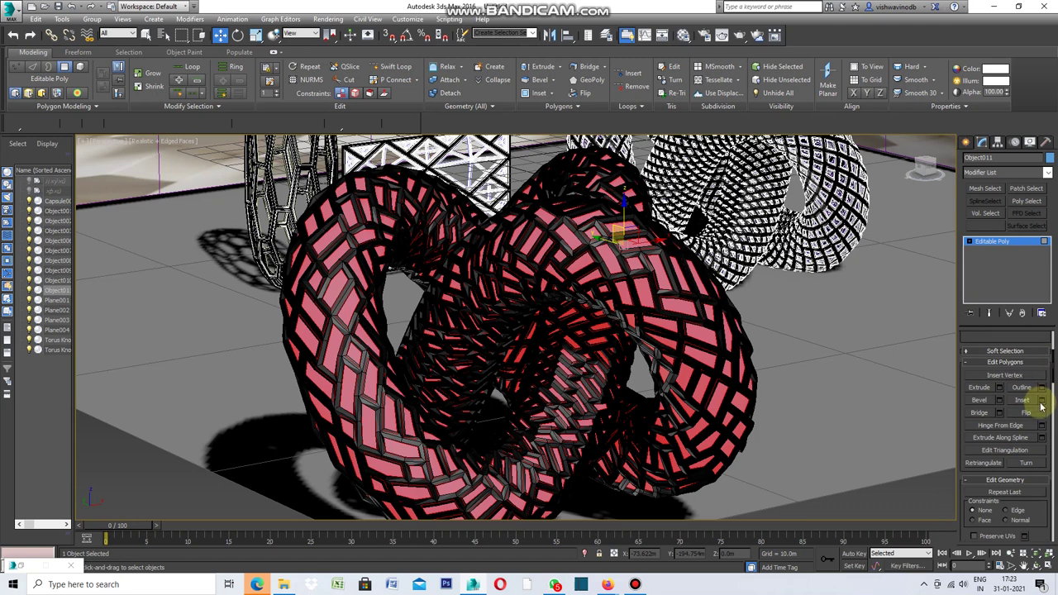
pyautogui.click(1043, 401)
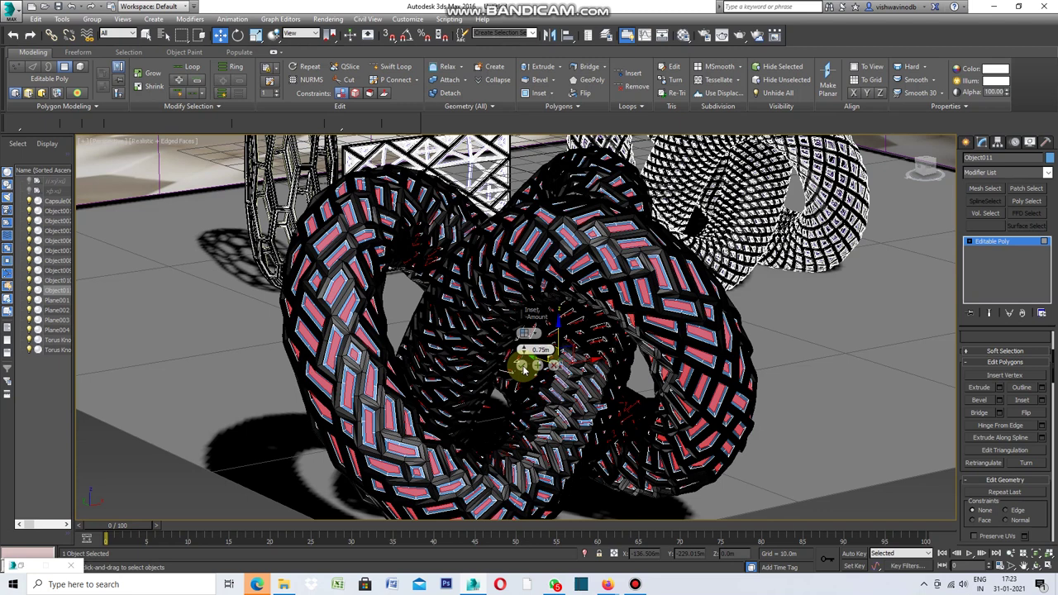
pyautogui.click(523, 368)
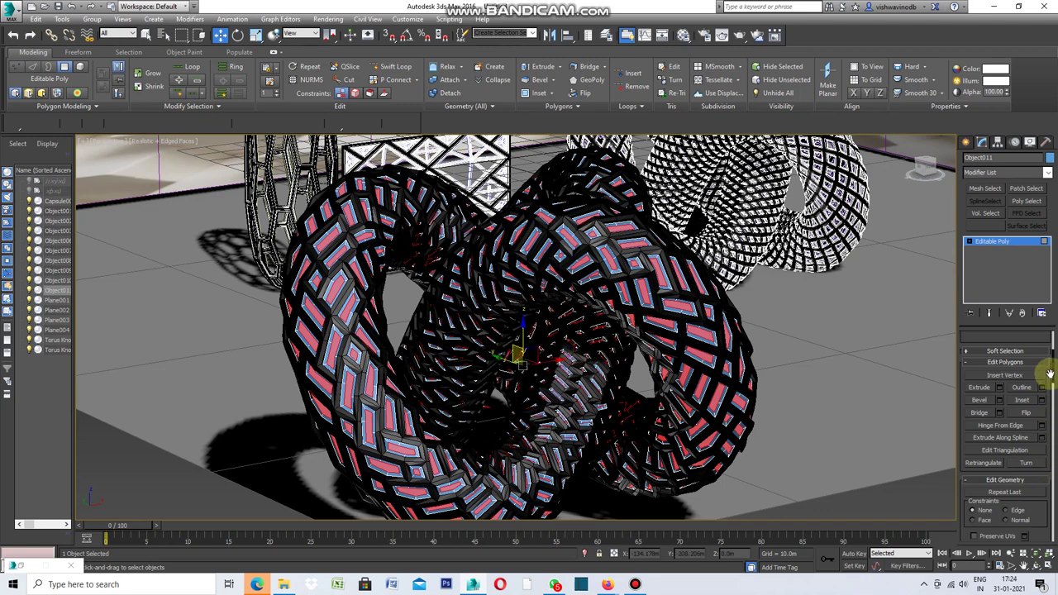
# - Detach the inset inner faces as a new object, Object012
pyautogui.scroll(-2, 1052, 370)
pyautogui.scroll(-2, 1047, 373)
pyautogui.scroll(-1, 1044, 430)
pyautogui.click(1026, 462)
pyautogui.click(569, 298)
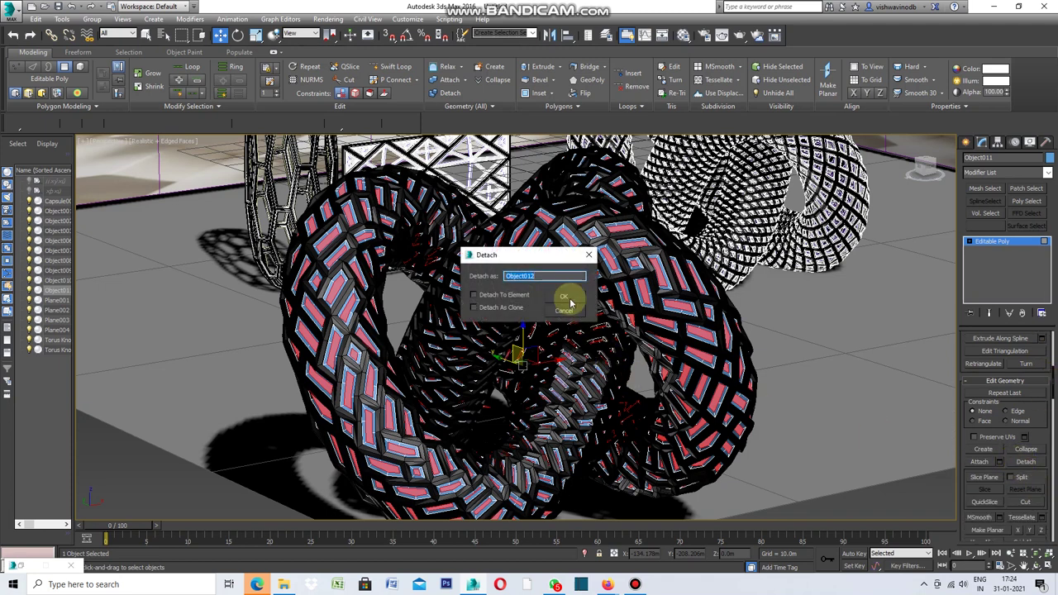
pyautogui.click(1050, 158)
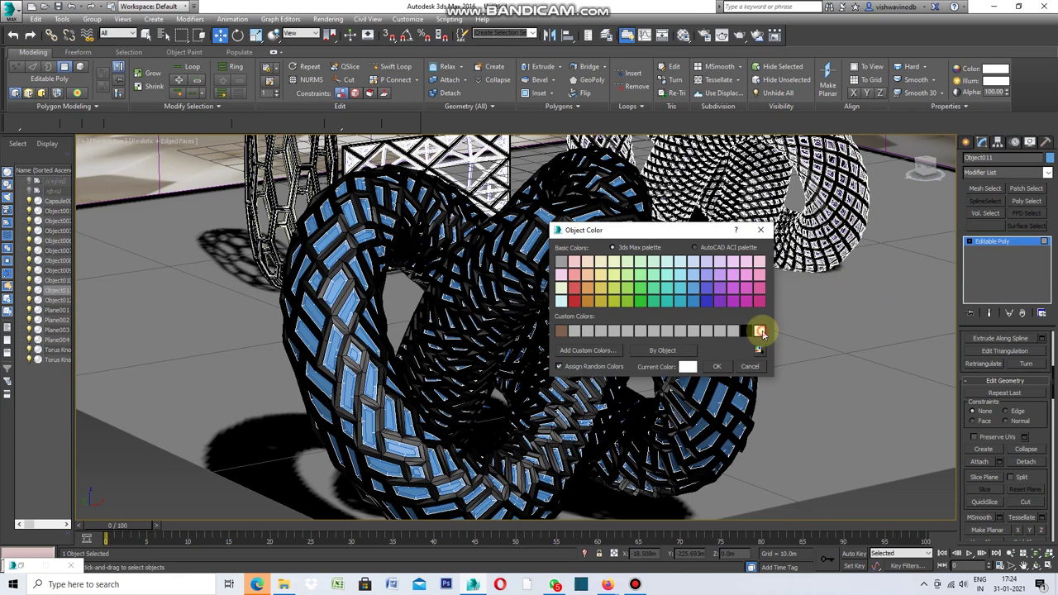
# - Give Object011 a light display colour and add a Shell modifier to it
pyautogui.click(717, 366)
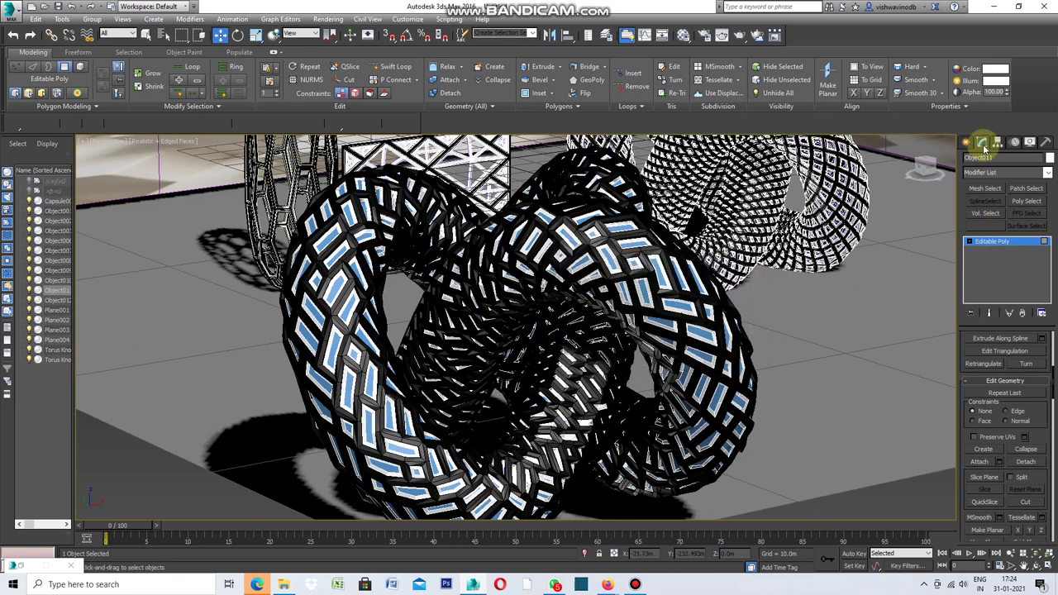
pyautogui.click(1047, 172)
pyautogui.moveTo(1053, 248); pyautogui.dragTo(1052, 422)
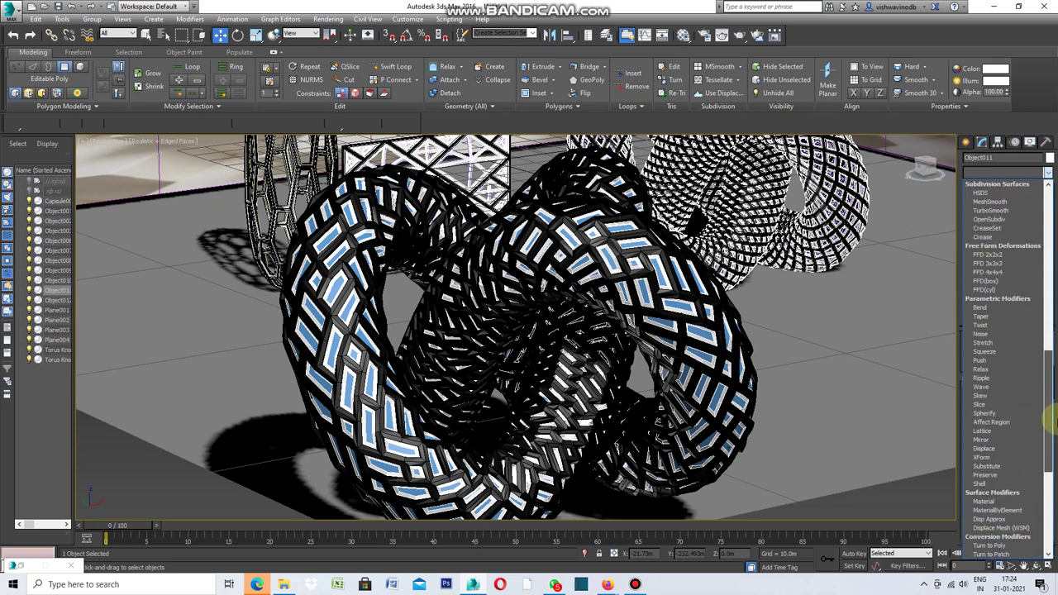
pyautogui.click(1014, 484)
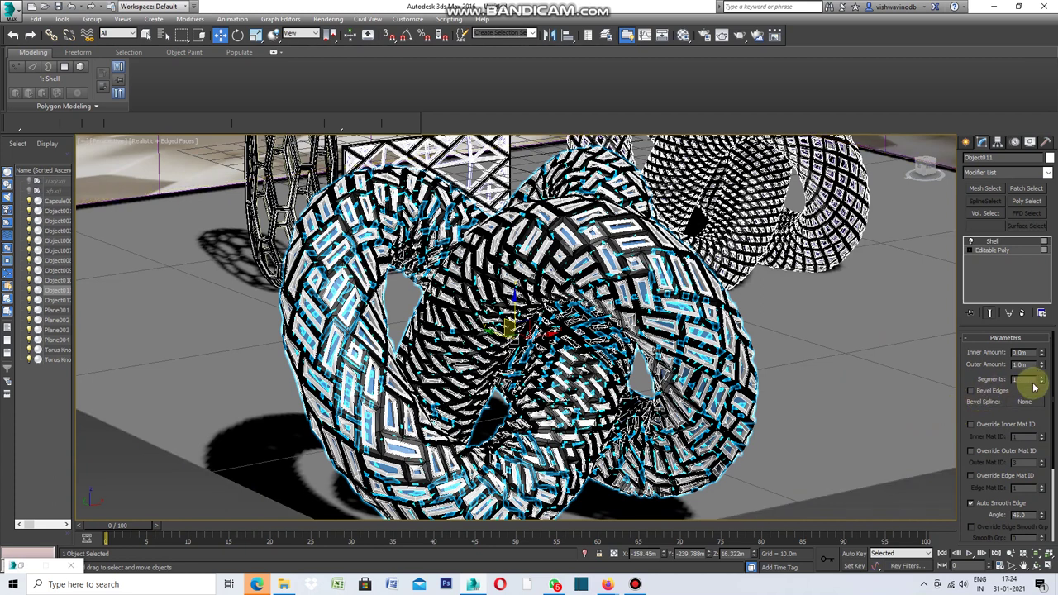
# - Raise the Shell's outer amount to 1.2m, then clear the selection
pyautogui.moveTo(1034, 367); pyautogui.dragTo(1034, 365)
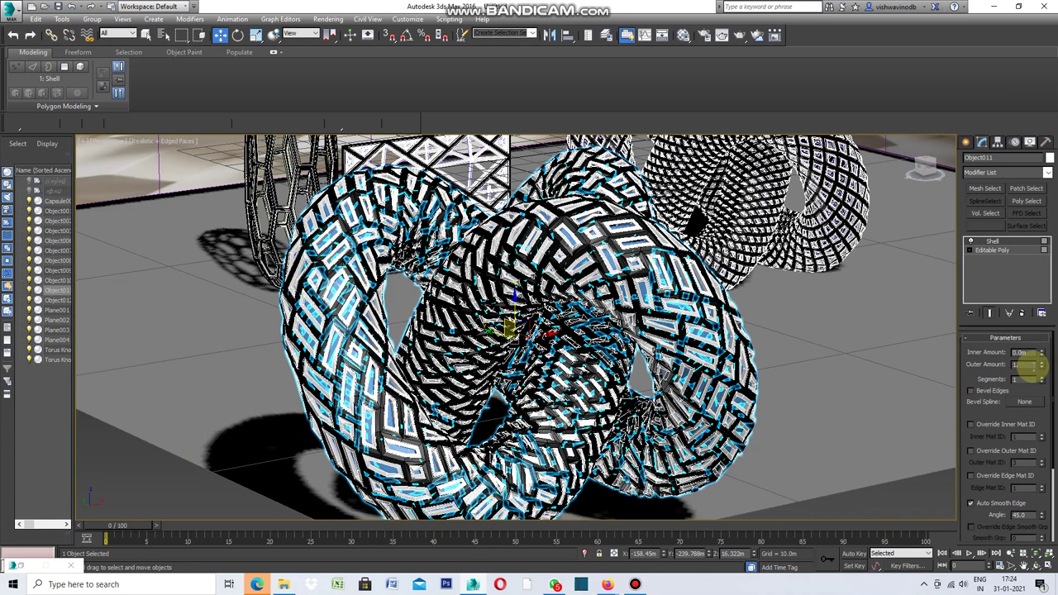
pyautogui.moveTo(1034, 365); pyautogui.dragTo(1033, 365)
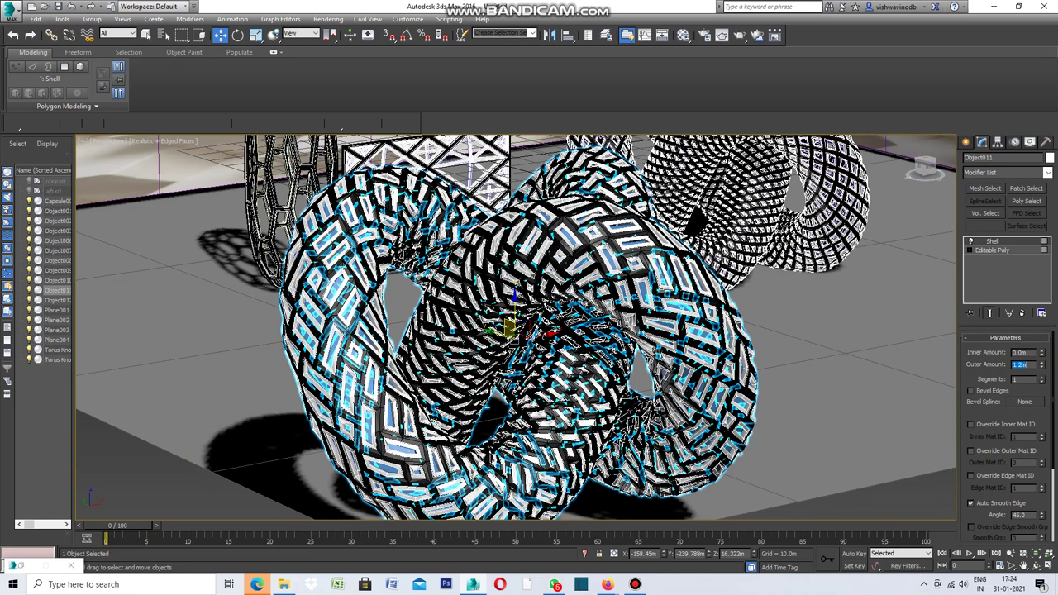
pyautogui.moveTo(922, 449)
pyautogui.mouseDown()
pyautogui.moveTo(926, 486)
pyautogui.moveTo(898, 472)
pyautogui.mouseUp()
pyautogui.click(833, 411)
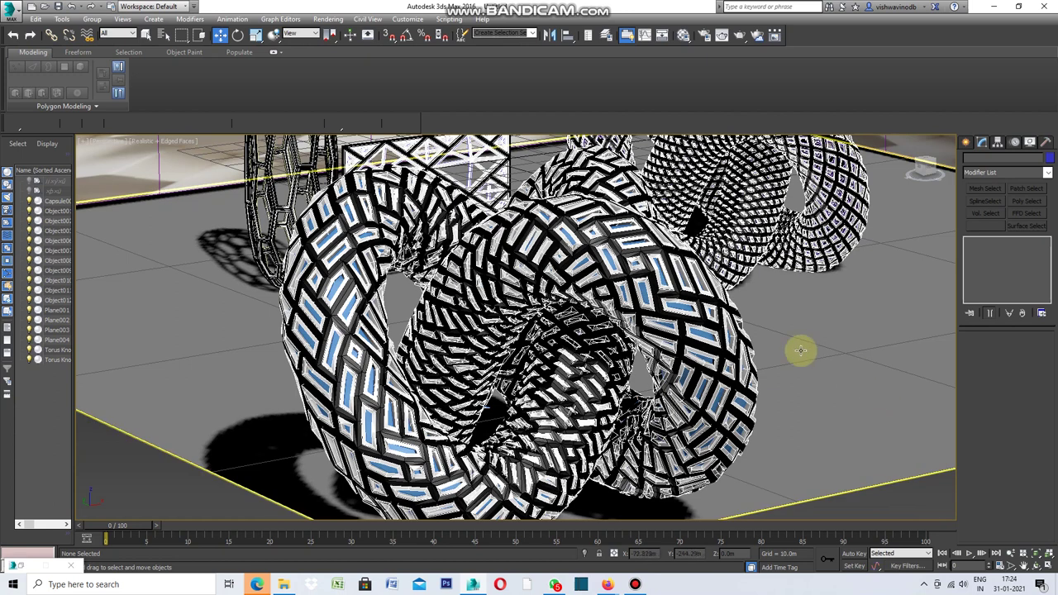
# - Select the innermost panel layer Object012 and add an Edit Poly modifier
pyautogui.click(691, 313)
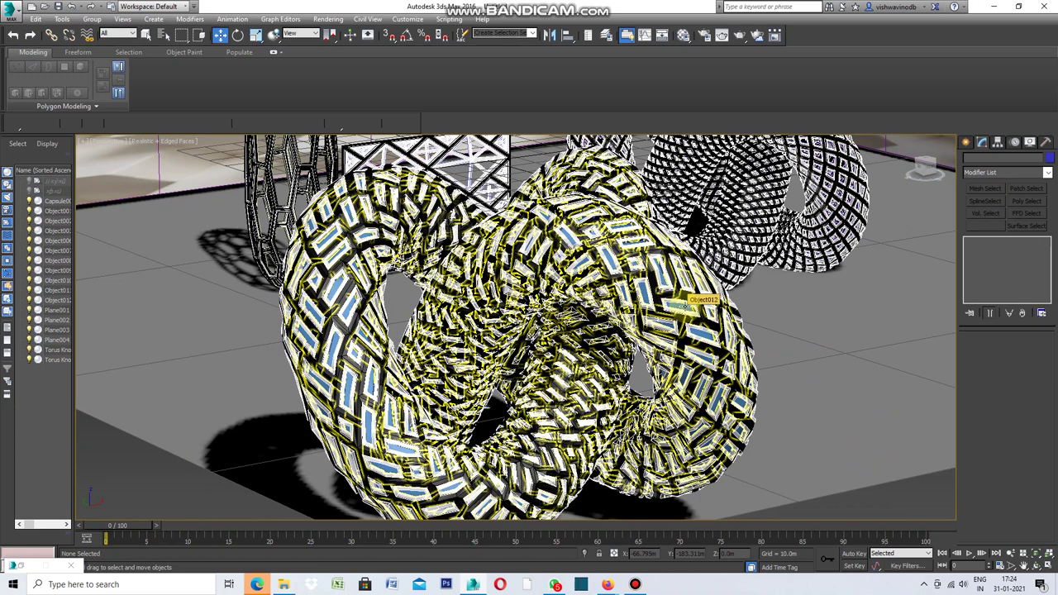
pyautogui.click(685, 308)
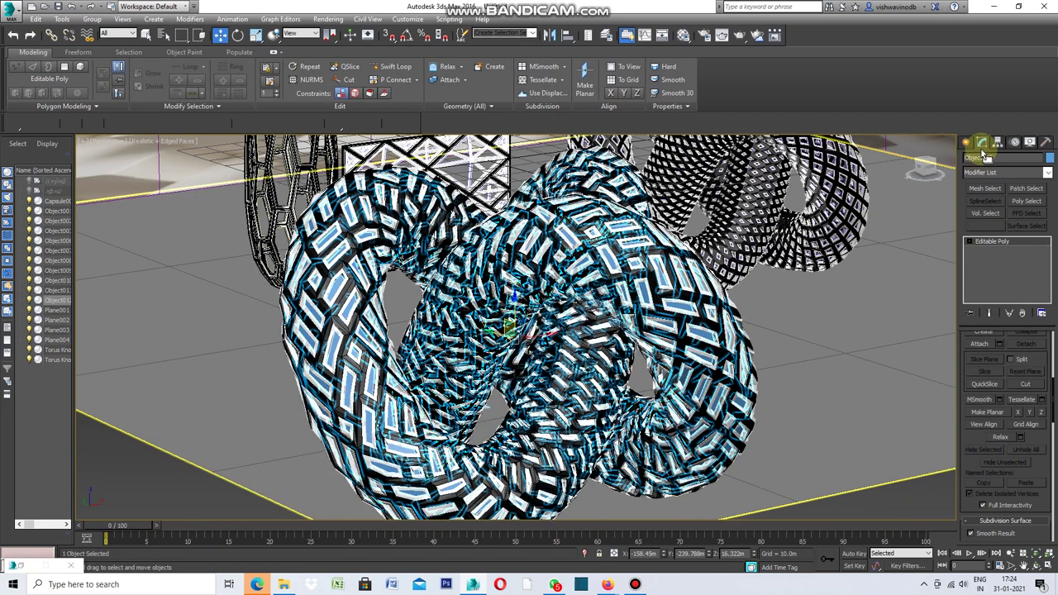
pyautogui.click(1048, 172)
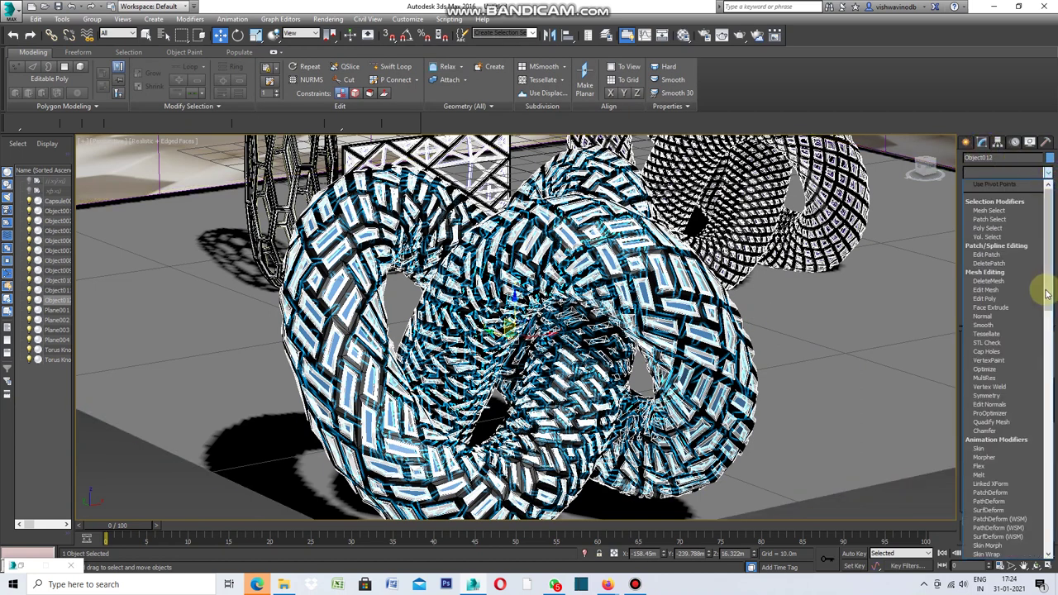
pyautogui.click(996, 300)
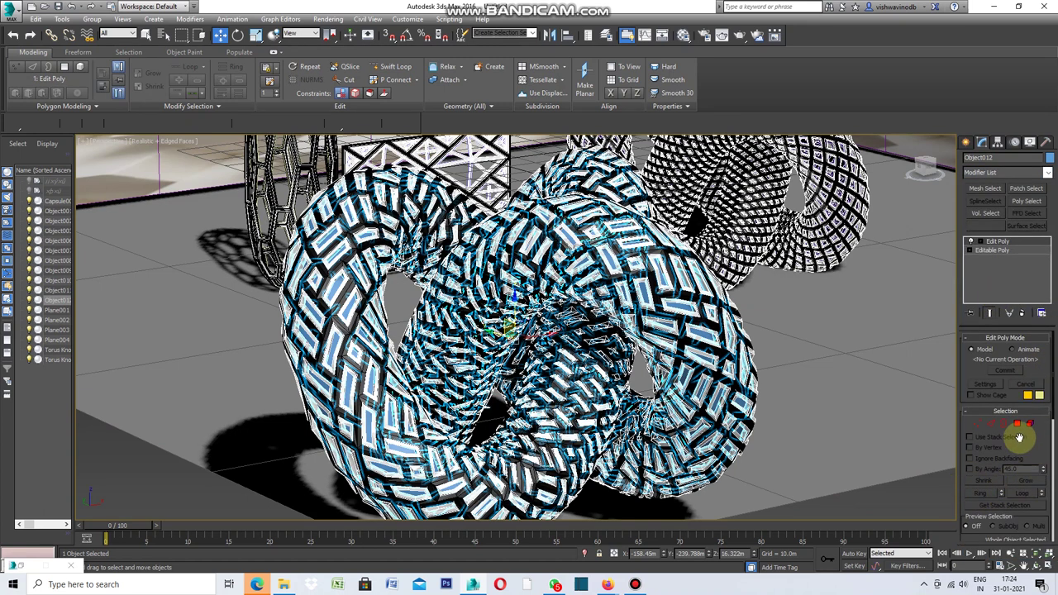
# - Select all of Object012's polygons and open the Inset settings
pyautogui.click(1019, 425)
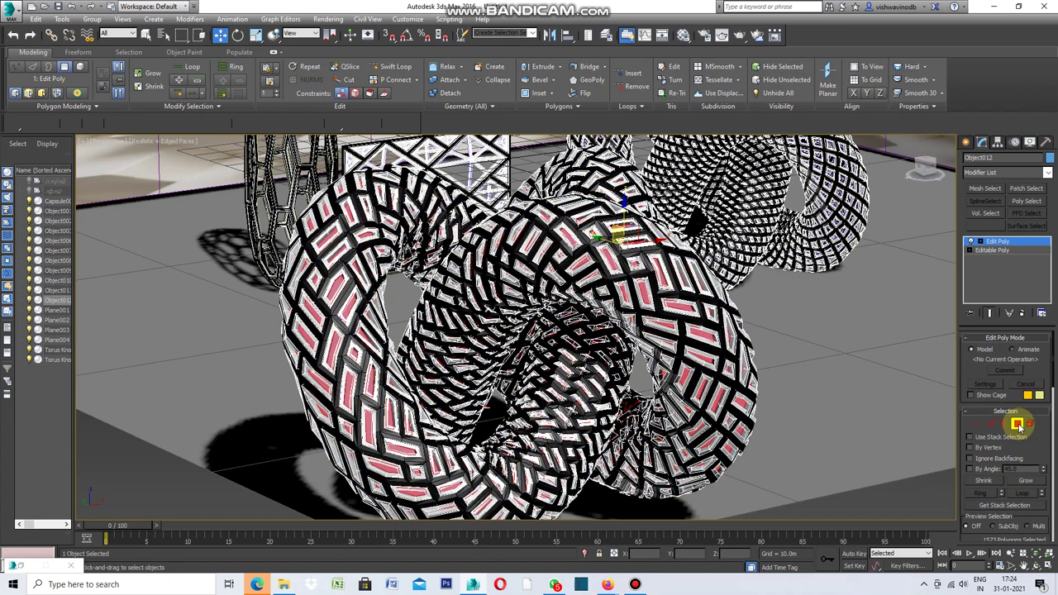
pyautogui.moveTo(1053, 376); pyautogui.dragTo(1054, 441)
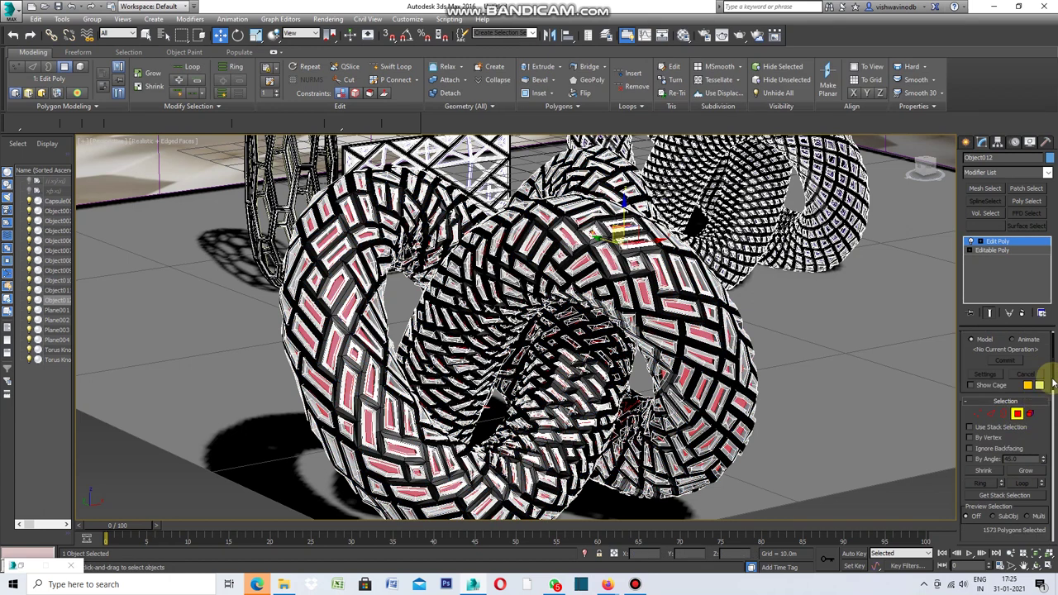
pyautogui.scroll(-1, 1051, 434)
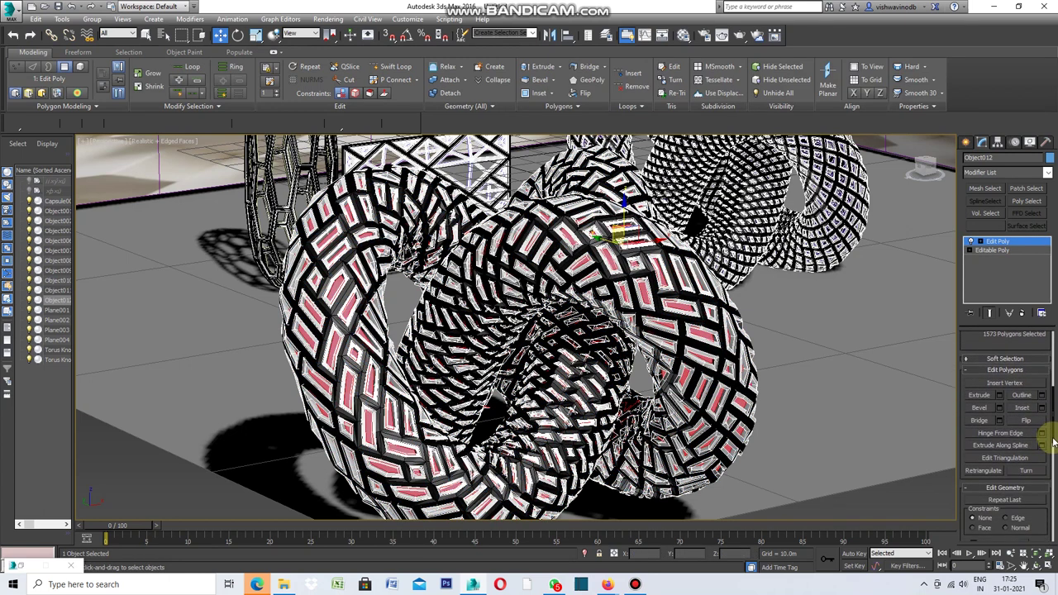
pyautogui.click(1041, 411)
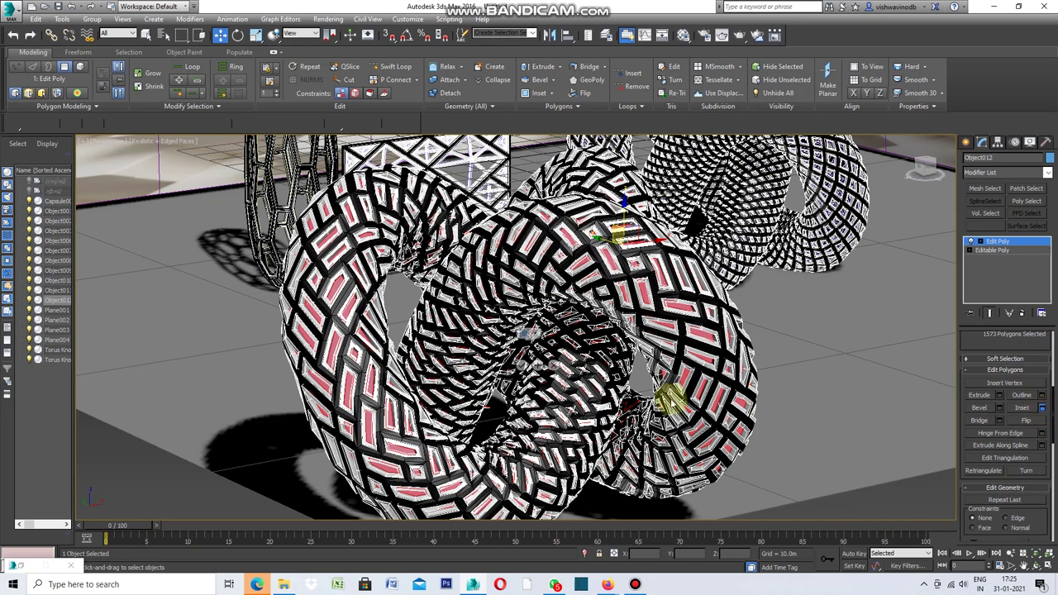
# - Inset Object012's polygons By Polygon and detach the inner panels as a new object
pyautogui.click(531, 337)
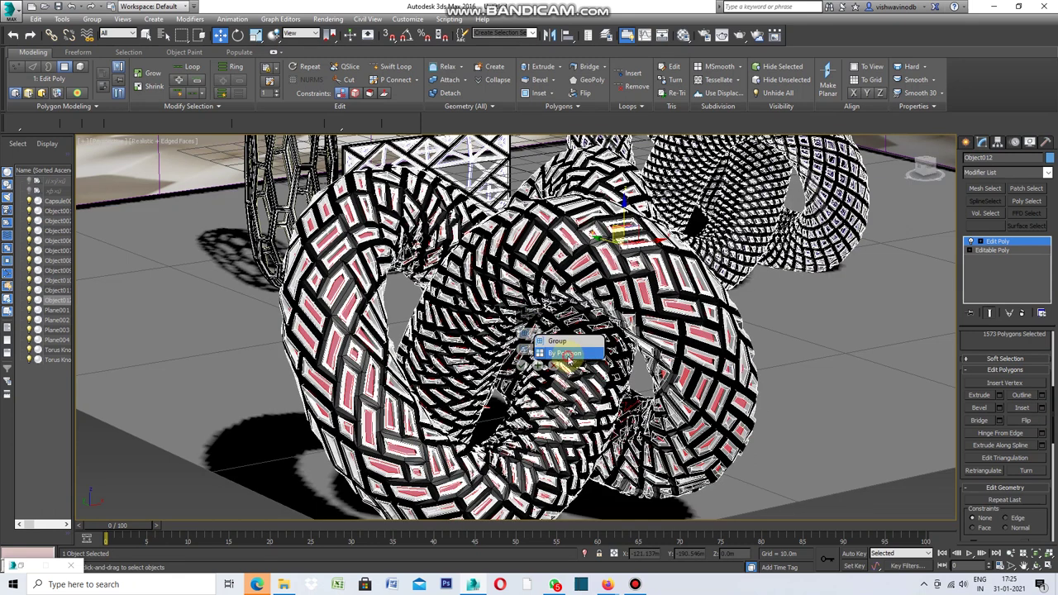
pyautogui.click(566, 354)
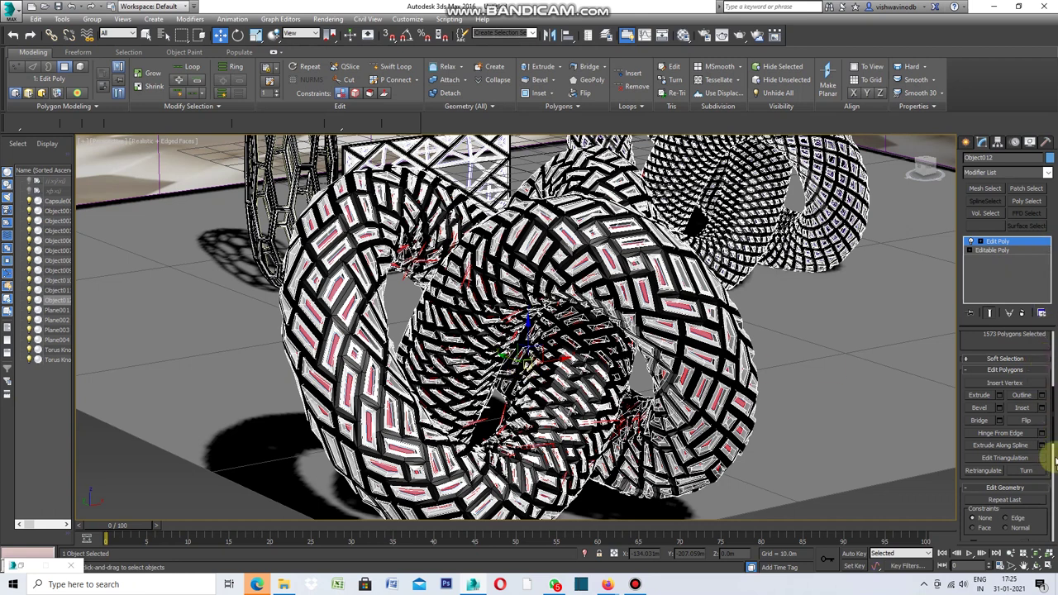
pyautogui.moveTo(1055, 413); pyautogui.dragTo(1052, 436)
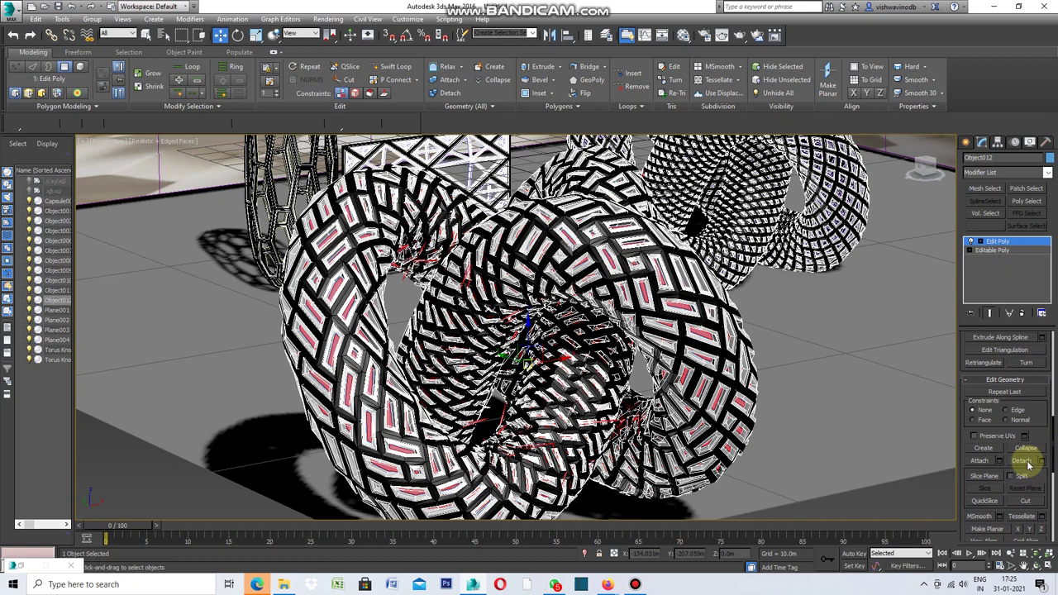
pyautogui.click(1029, 465)
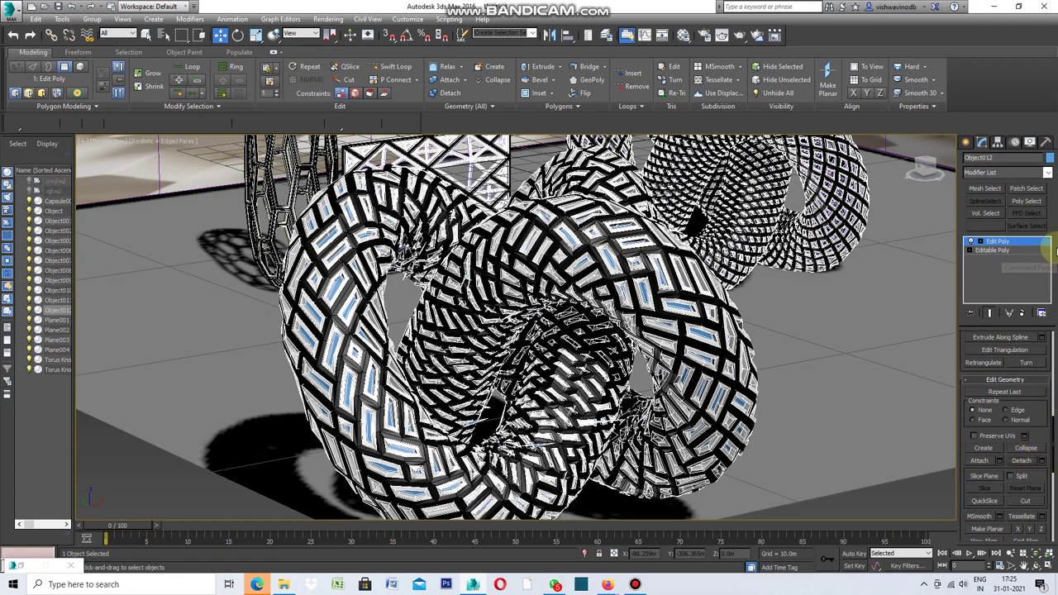
pyautogui.click(1028, 464)
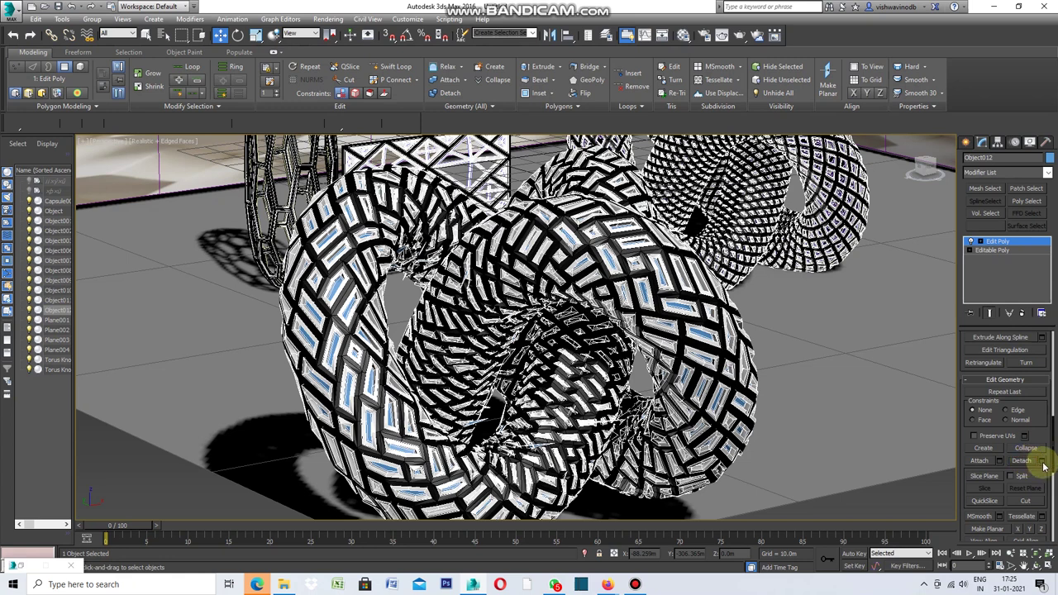
pyautogui.click(565, 297)
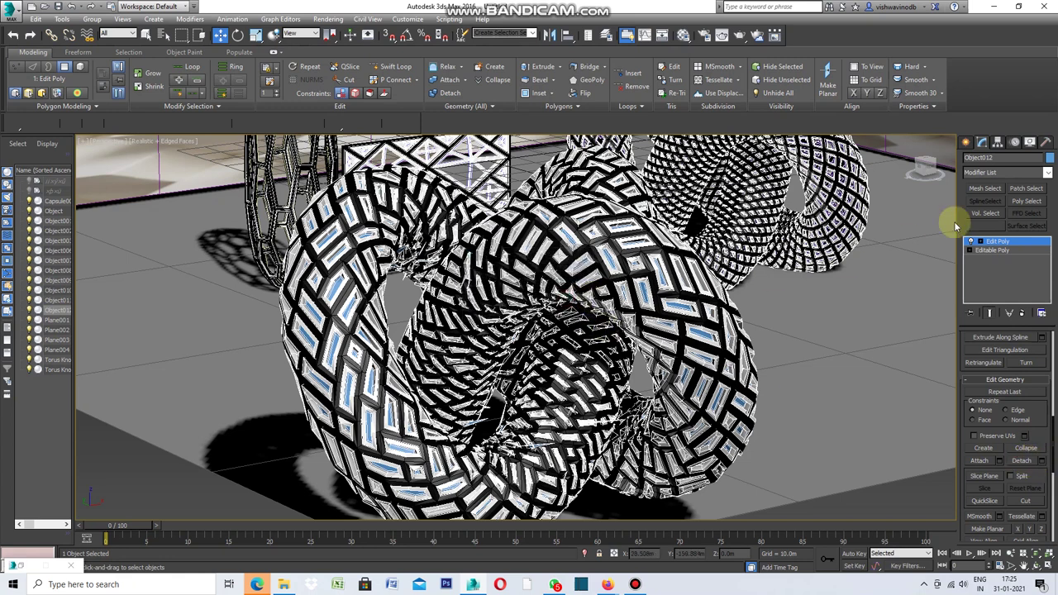
# - Confirm the object colour and add a Shell modifier with a 1.5m outer amount to Object012
pyautogui.click(1051, 160)
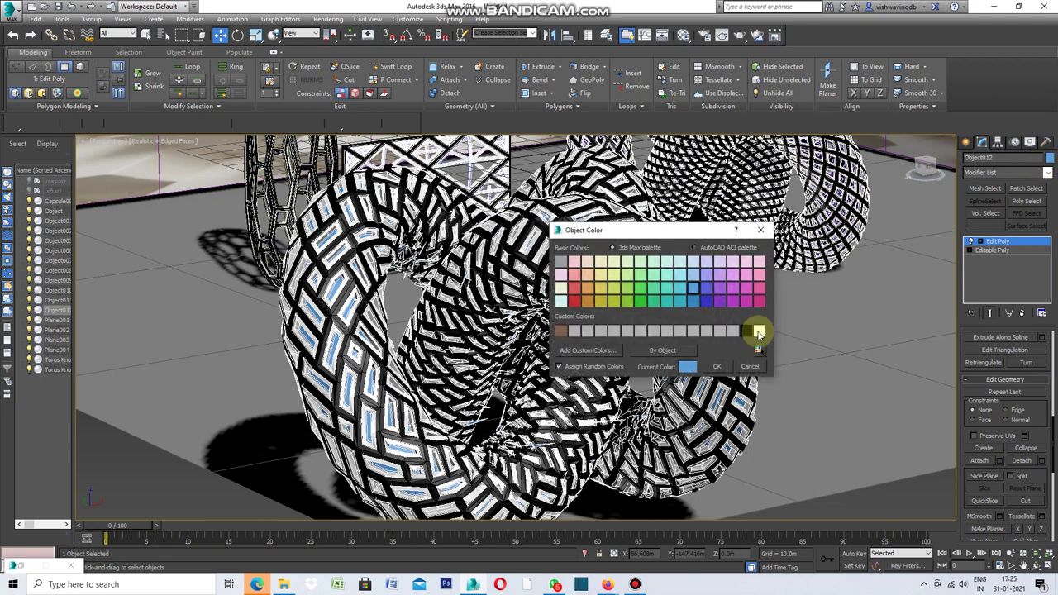
pyautogui.click(717, 366)
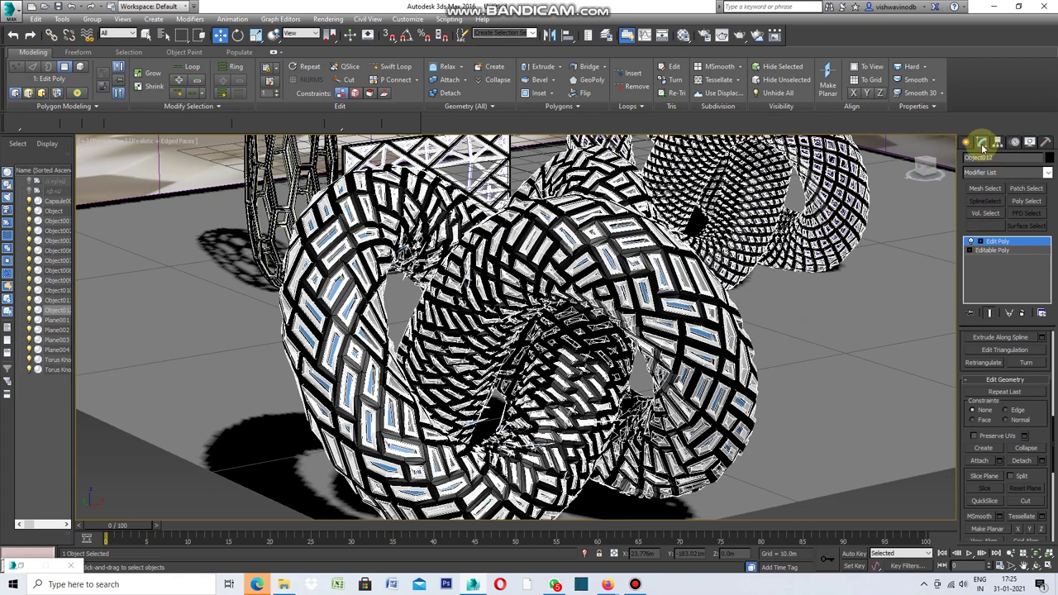
pyautogui.click(1050, 173)
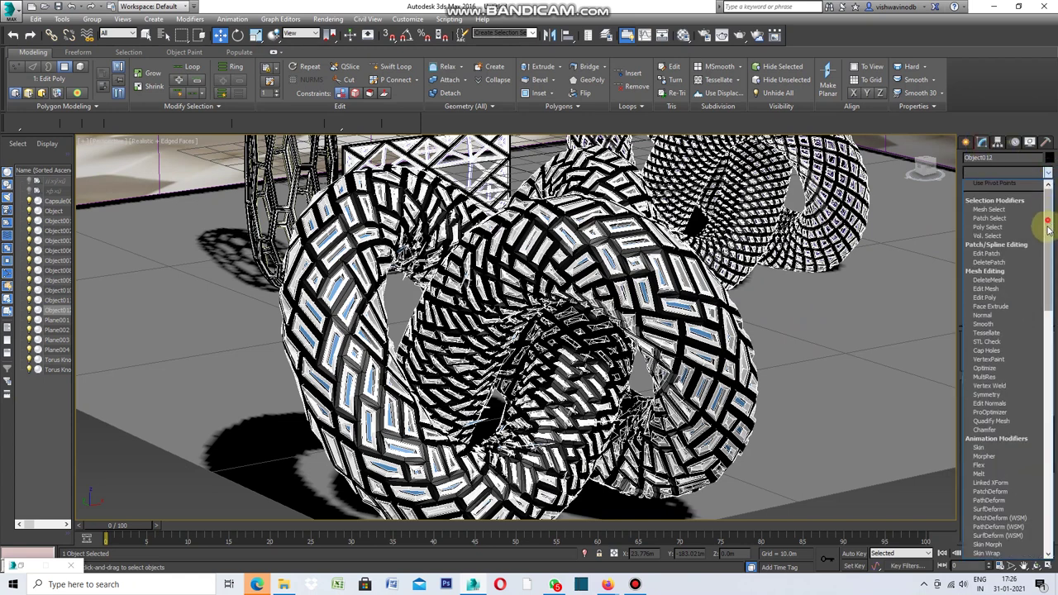
pyautogui.moveTo(1045, 228); pyautogui.dragTo(1050, 389)
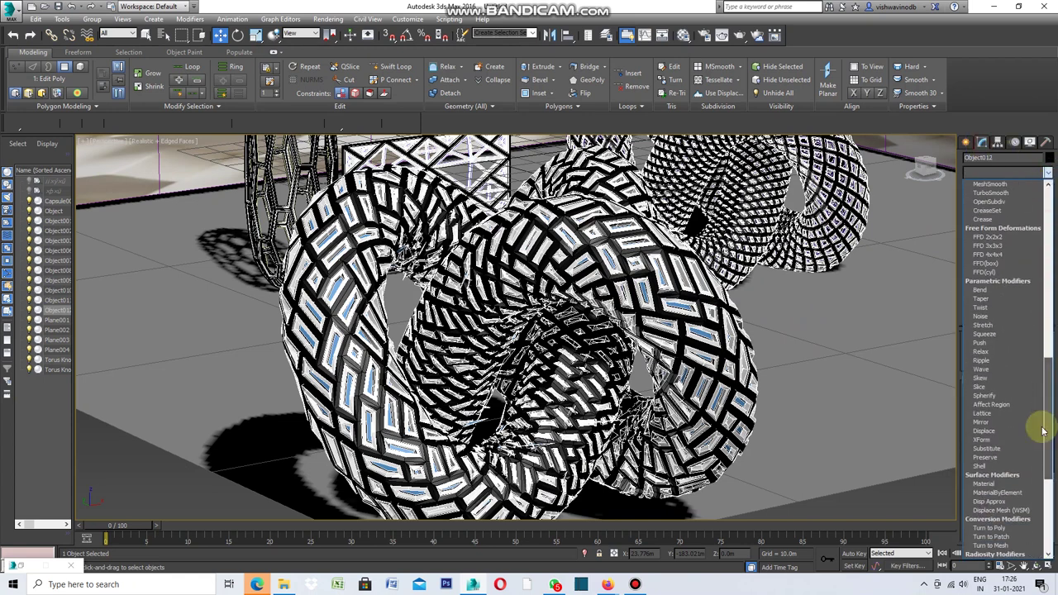
pyautogui.click(1009, 467)
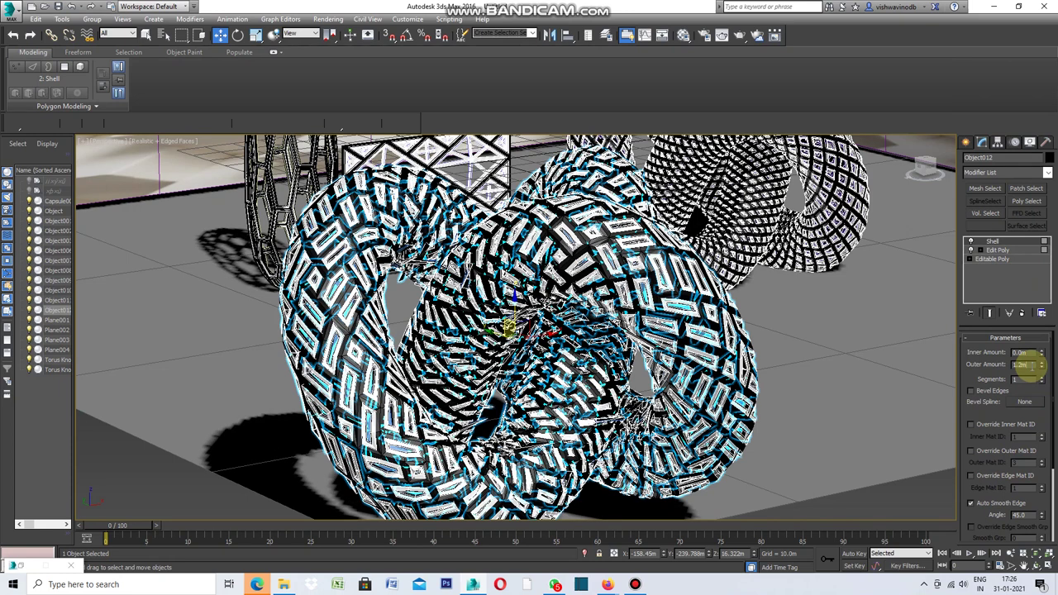
pyautogui.write('1.')
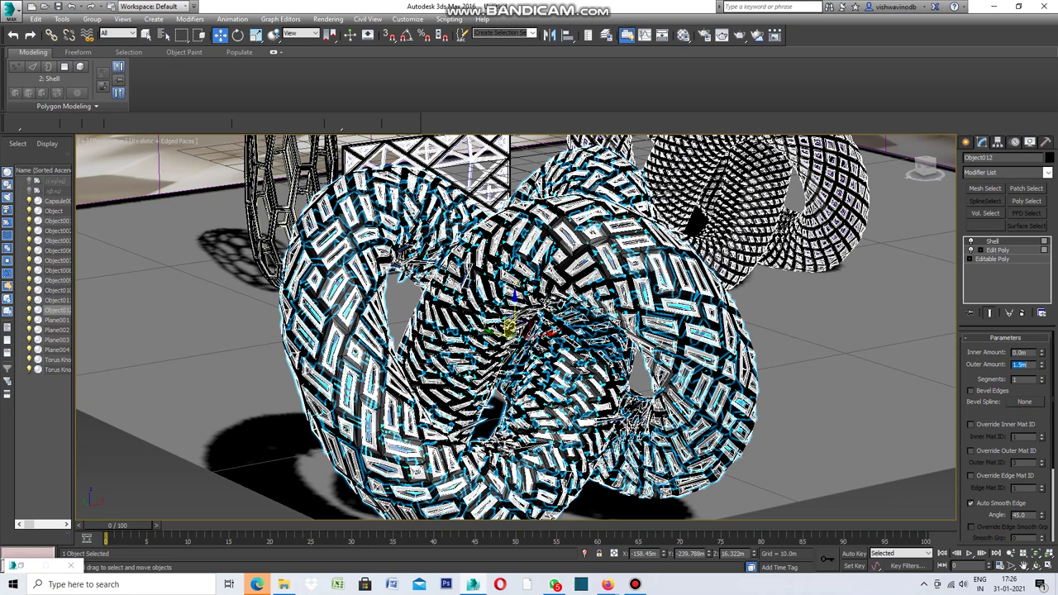
pyautogui.click(697, 404)
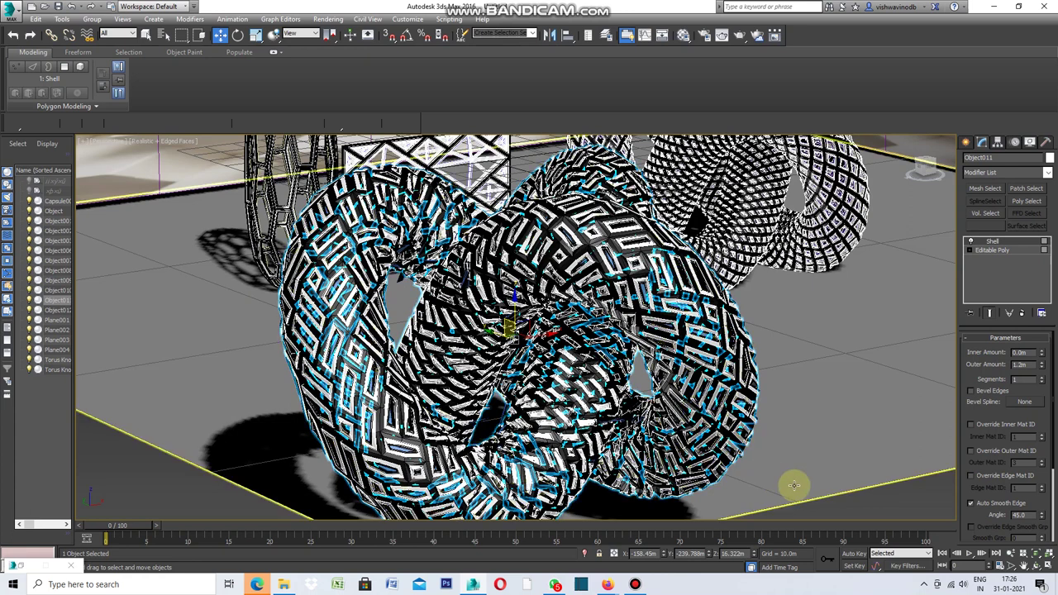
# - Deselect everything and zoom in on the thickened knot panels
pyautogui.click(875, 496)
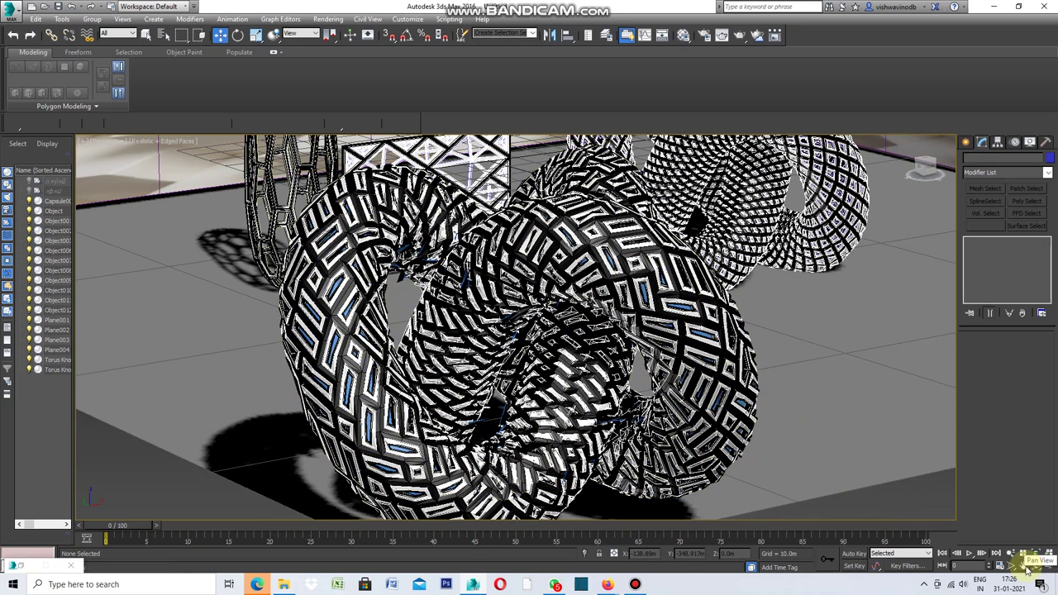
pyautogui.click(1011, 567)
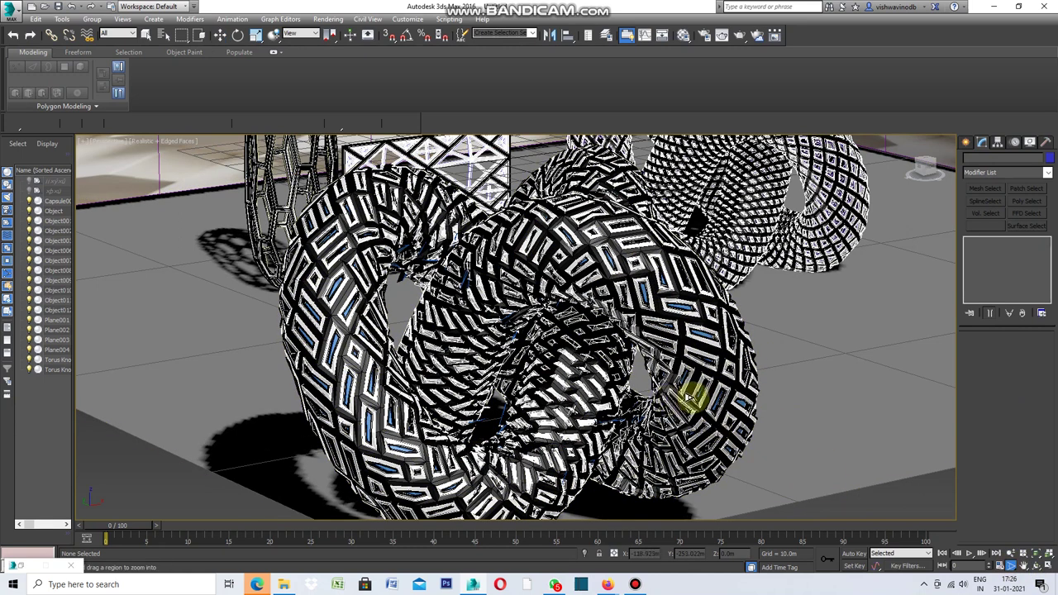
pyautogui.scroll(2, 699, 393)
pyautogui.scroll(2, 697, 378)
pyautogui.scroll(2, 690, 359)
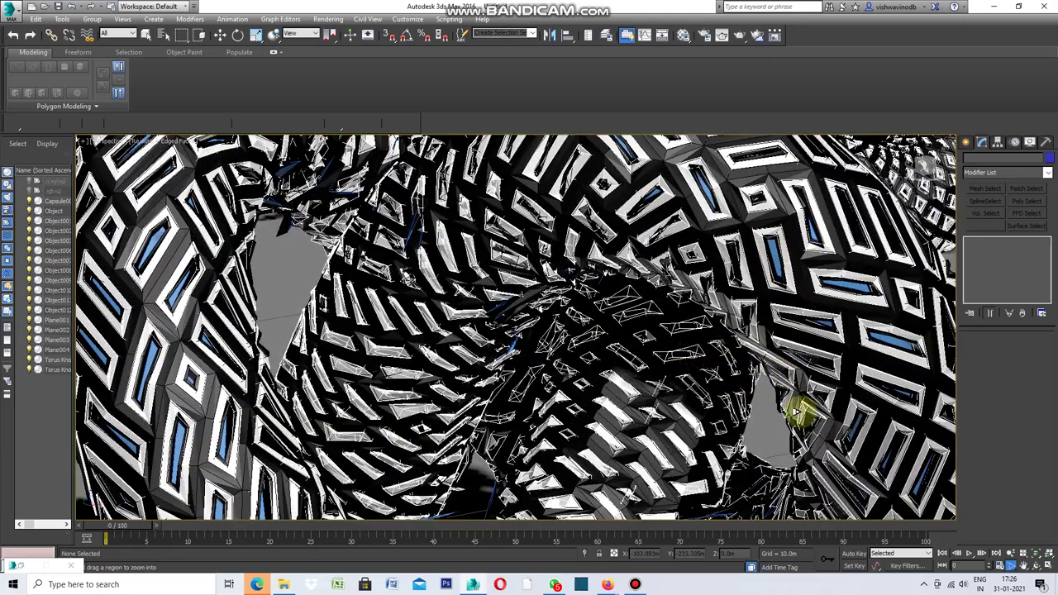
pyautogui.scroll(-2, 740, 384)
pyautogui.scroll(-2, 757, 405)
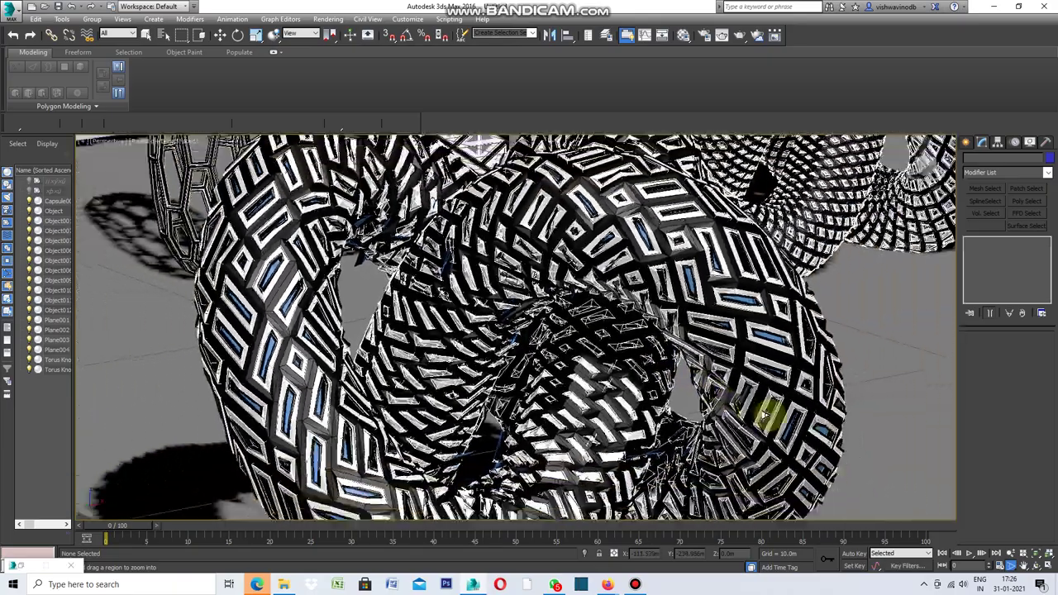
pyautogui.scroll(-2, 768, 416)
pyautogui.scroll(-1, 785, 425)
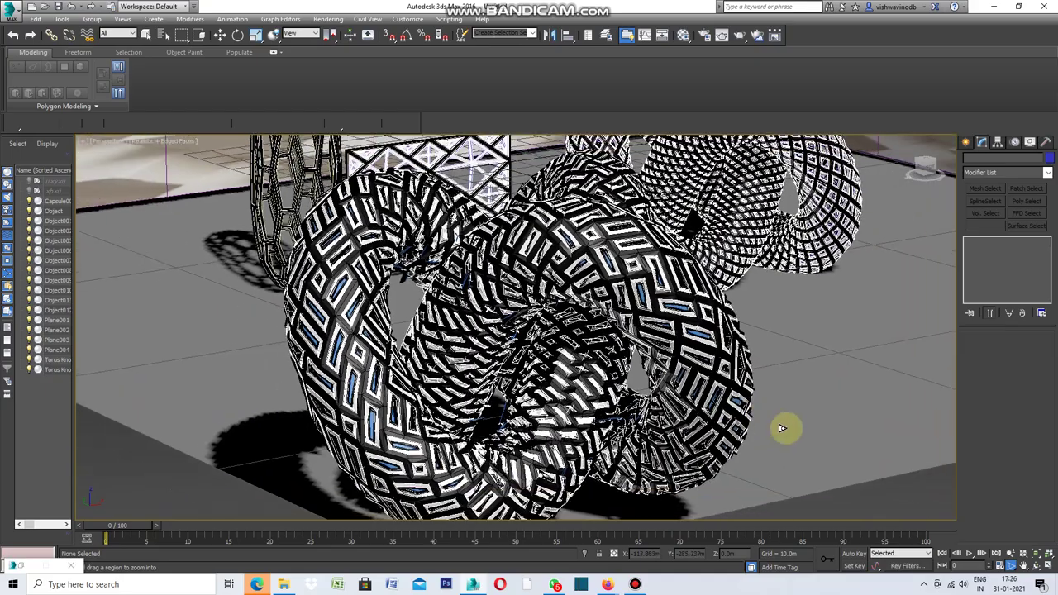
# - Orbit the close-up across the layered shelled panels, then return to Select Object
pyautogui.click(1037, 569)
pyautogui.moveTo(642, 322)
pyautogui.mouseDown()
pyautogui.moveTo(631, 325)
pyautogui.moveTo(650, 329)
pyautogui.mouseUp()
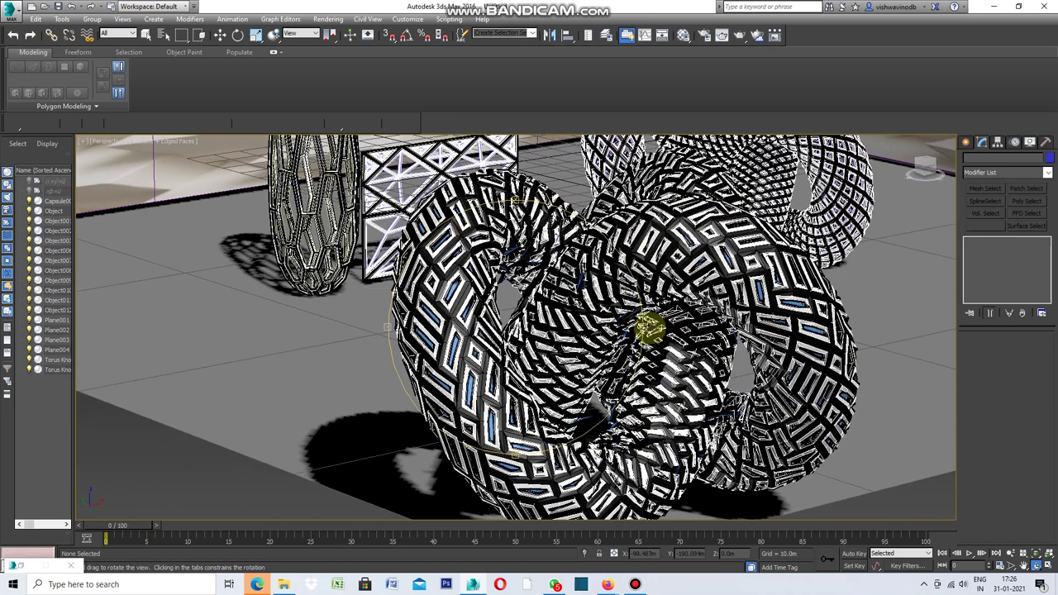
pyautogui.scroll(3, 614, 326)
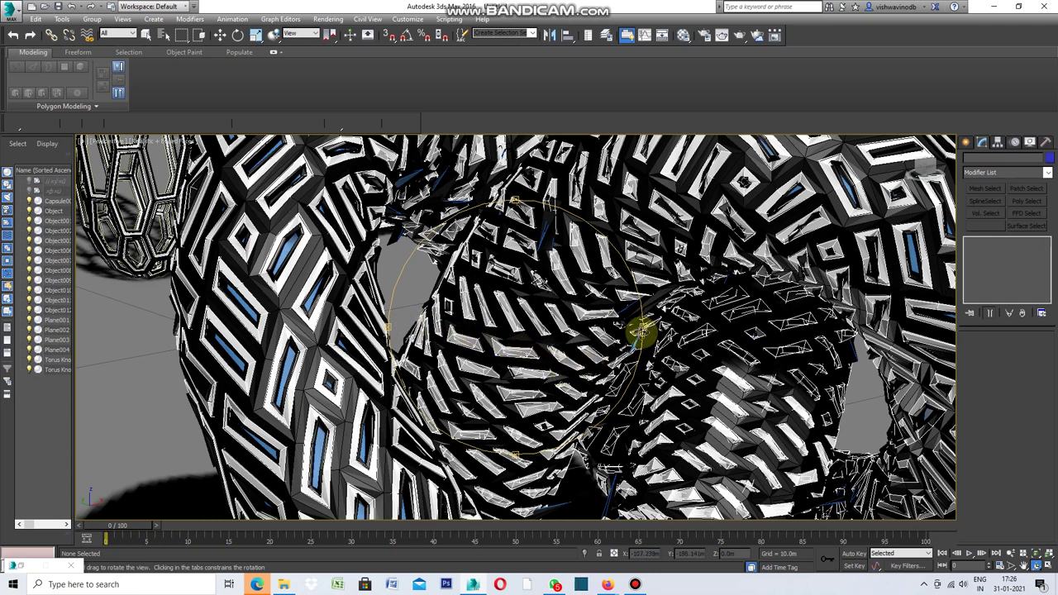
pyautogui.moveTo(639, 330)
pyautogui.mouseDown()
pyautogui.moveTo(626, 342)
pyautogui.moveTo(642, 359)
pyautogui.moveTo(641, 335)
pyautogui.mouseUp()
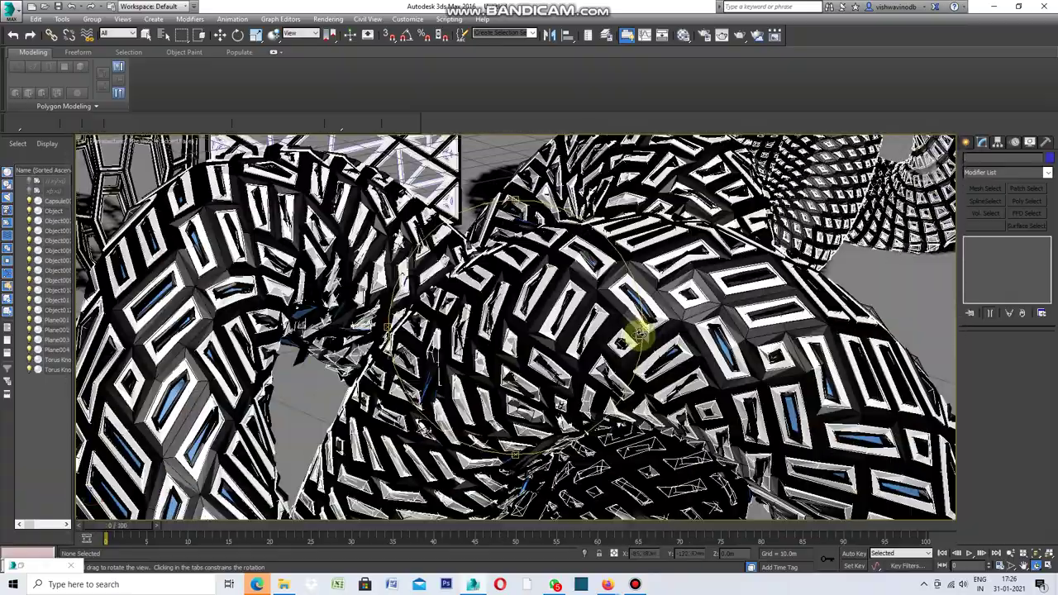
pyautogui.click(145, 36)
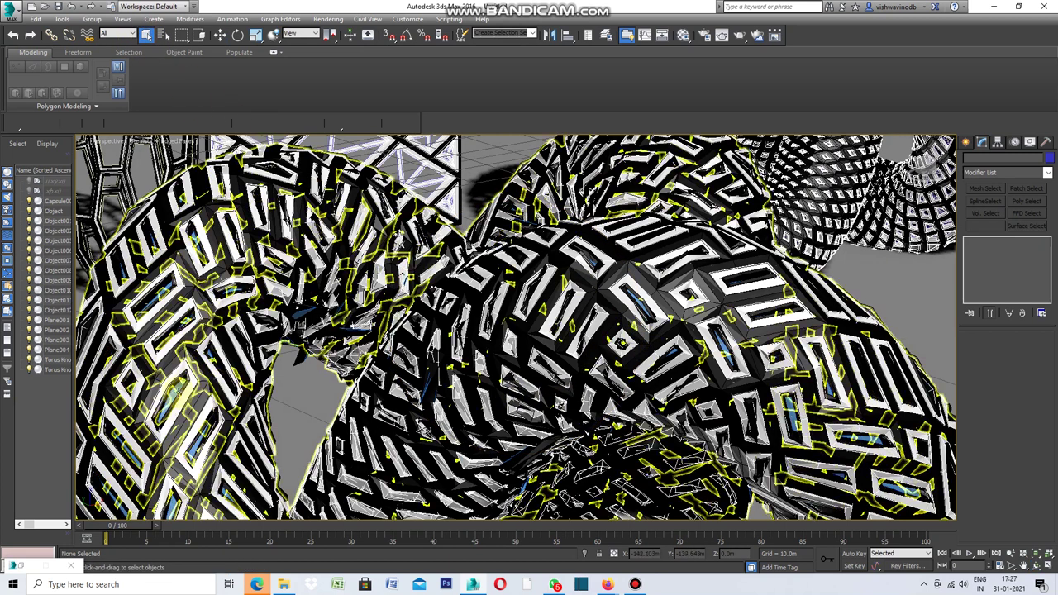
# - Assign the Glass - Clear material to the detached panels, then isolate Plane002
pyautogui.click(172, 396)
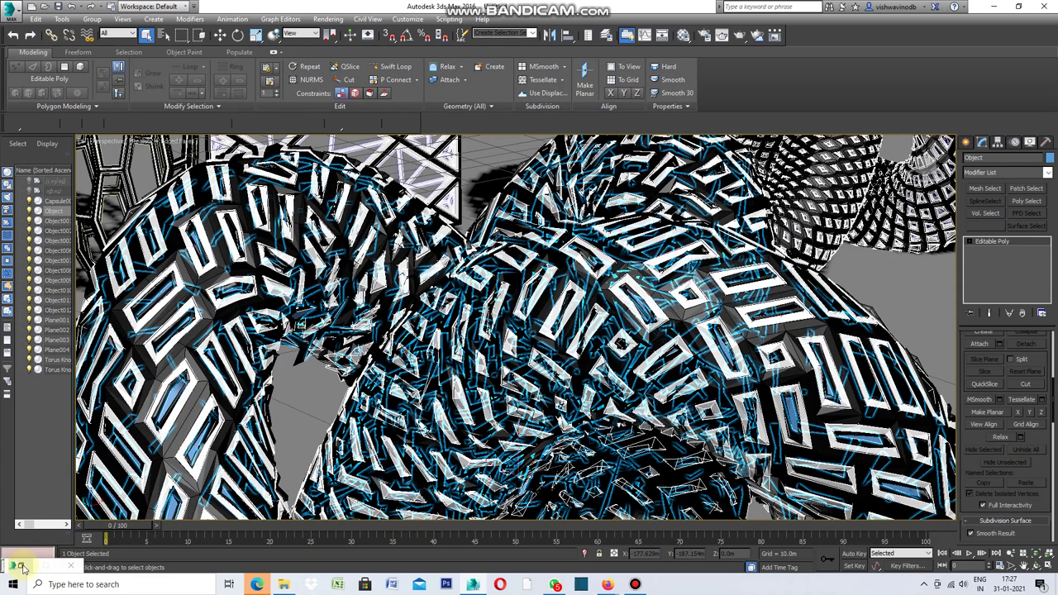
pyautogui.press('m')
pyautogui.click(909, 150)
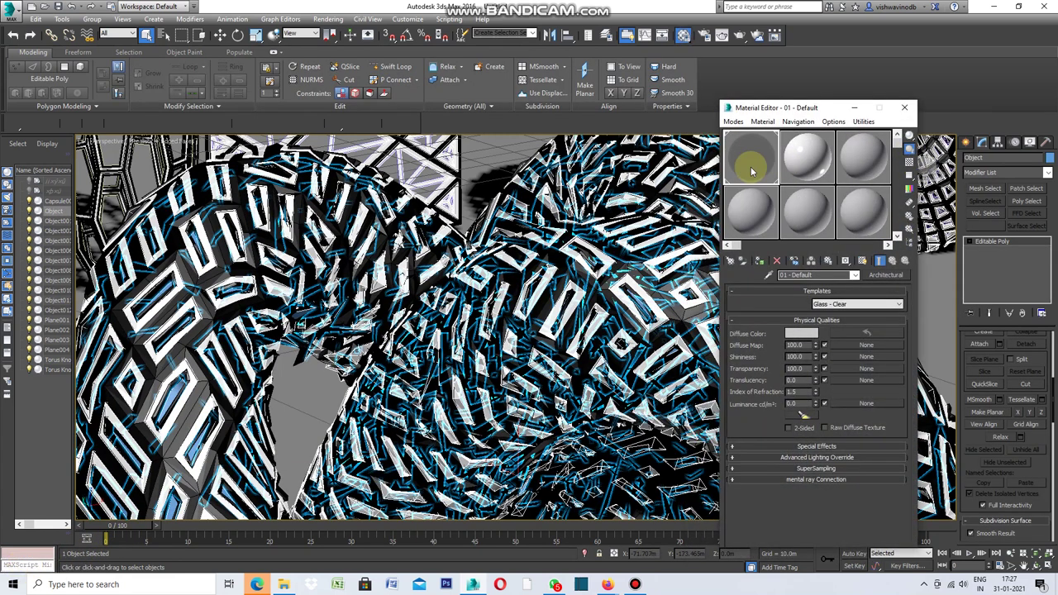
pyautogui.click(760, 263)
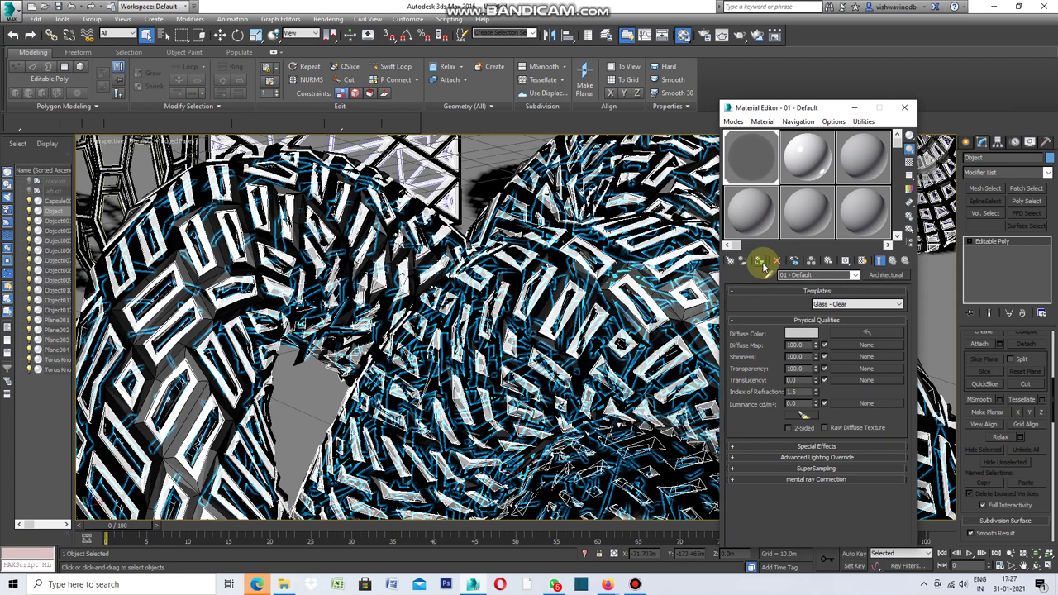
pyautogui.click(387, 387)
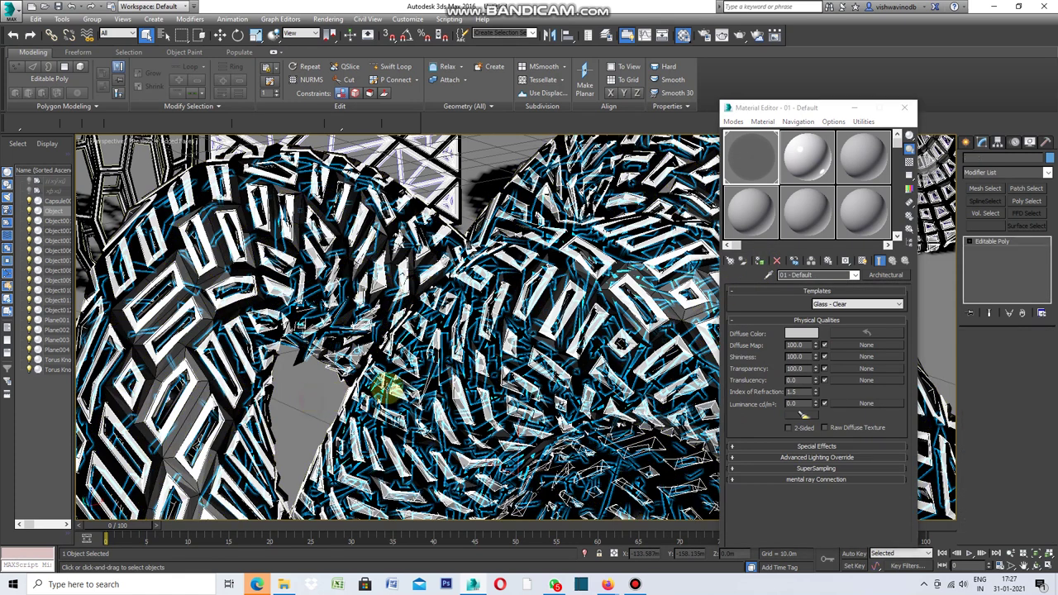
pyautogui.hotkey('alt', 'q')
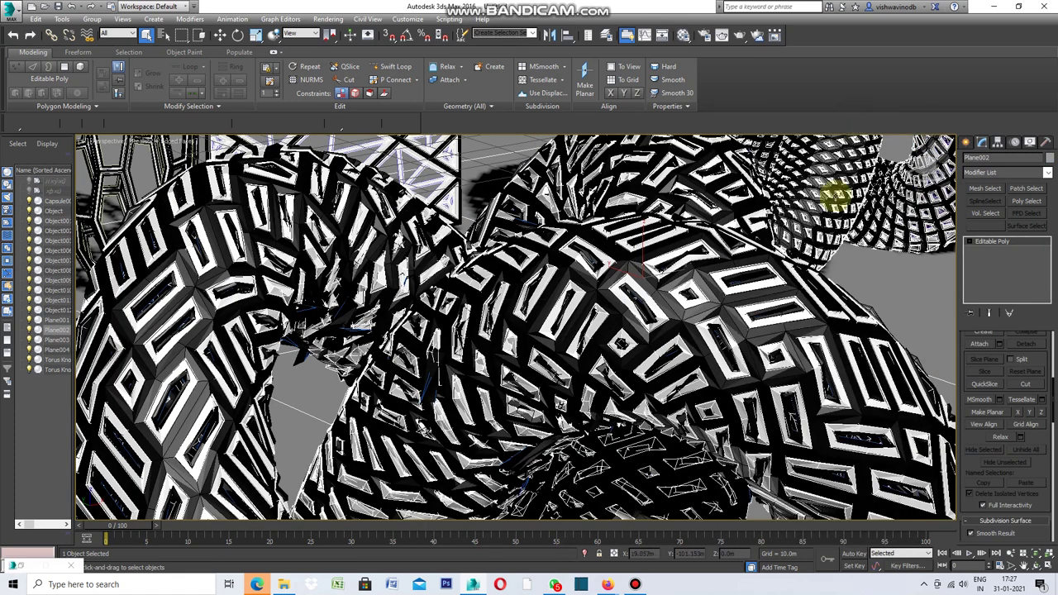